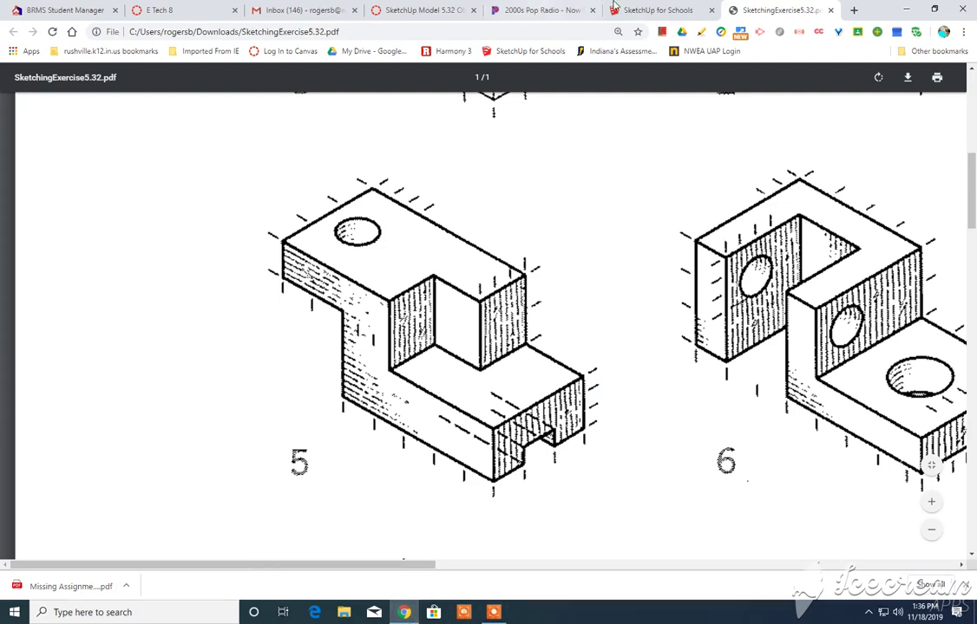
Switch to SketchUp for Schools and draw a 3.5 by 1.5 inch rectangle on the ground from the origin
left_click(655, 12)
scroll(306, 425, "up", 5)
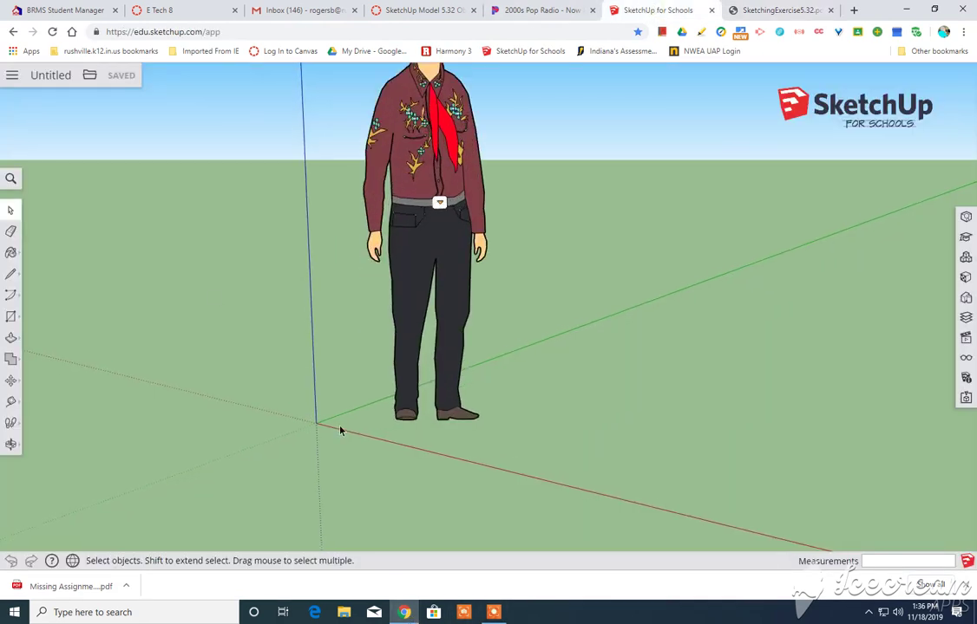
scroll(336, 425, "up", 2)
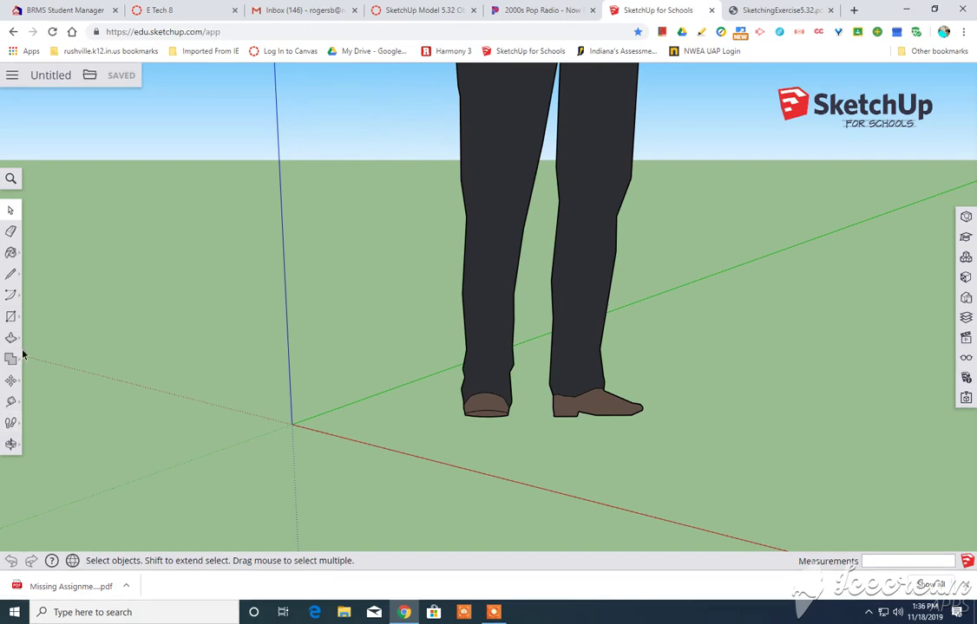
left_click(292, 424)
left_click(466, 437)
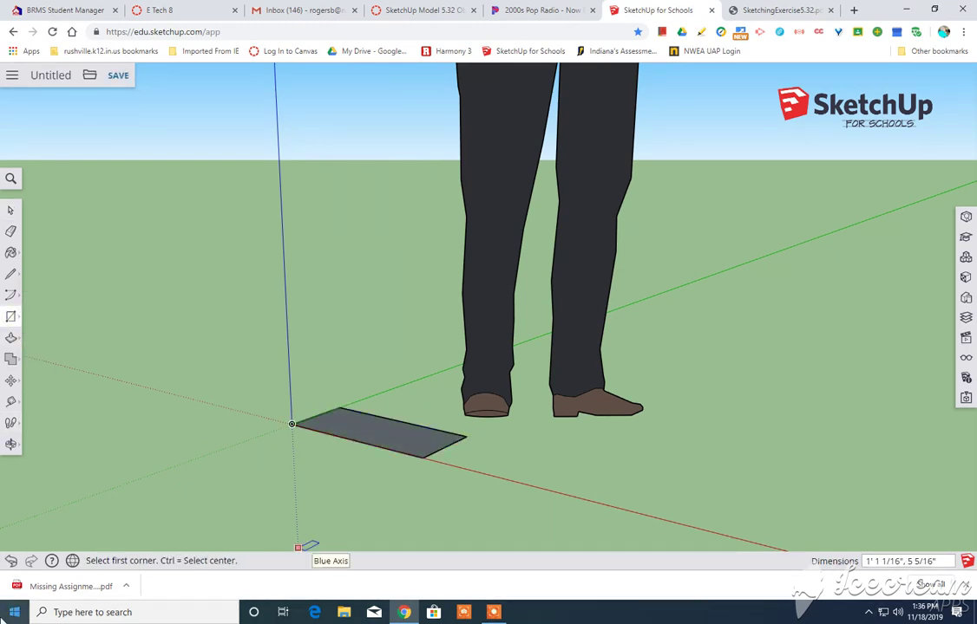
type("3.5,1.5")
key("Return")
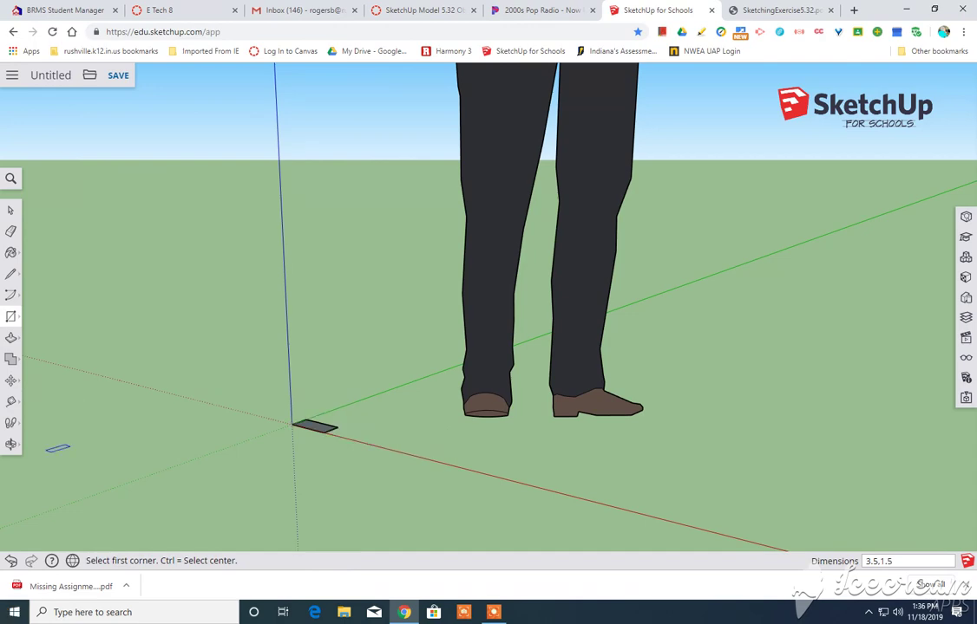
Delete the human scale figure from the scene
scroll(286, 433, "up", 5)
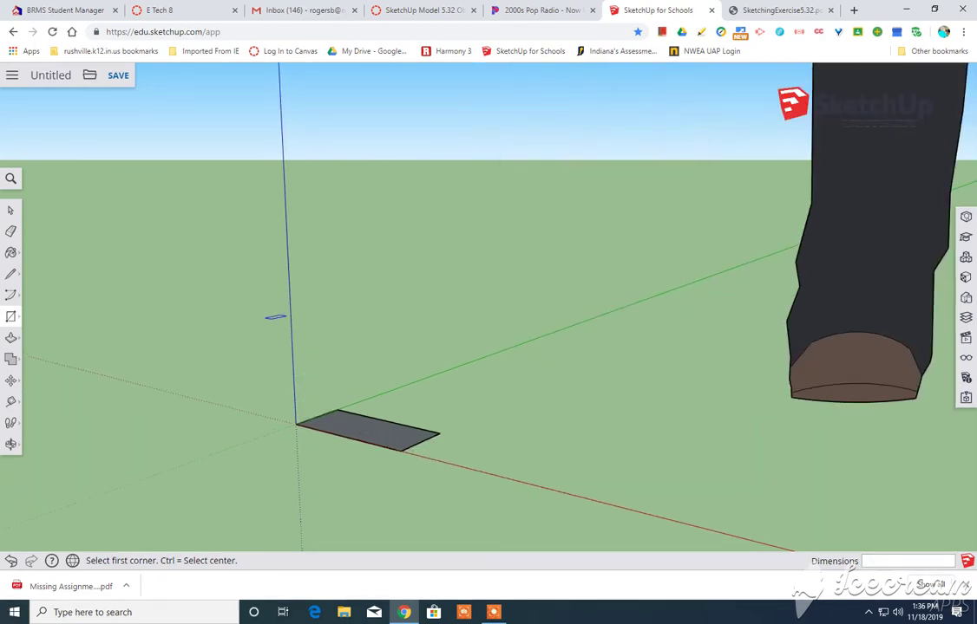
left_click(10, 210)
left_click(845, 295)
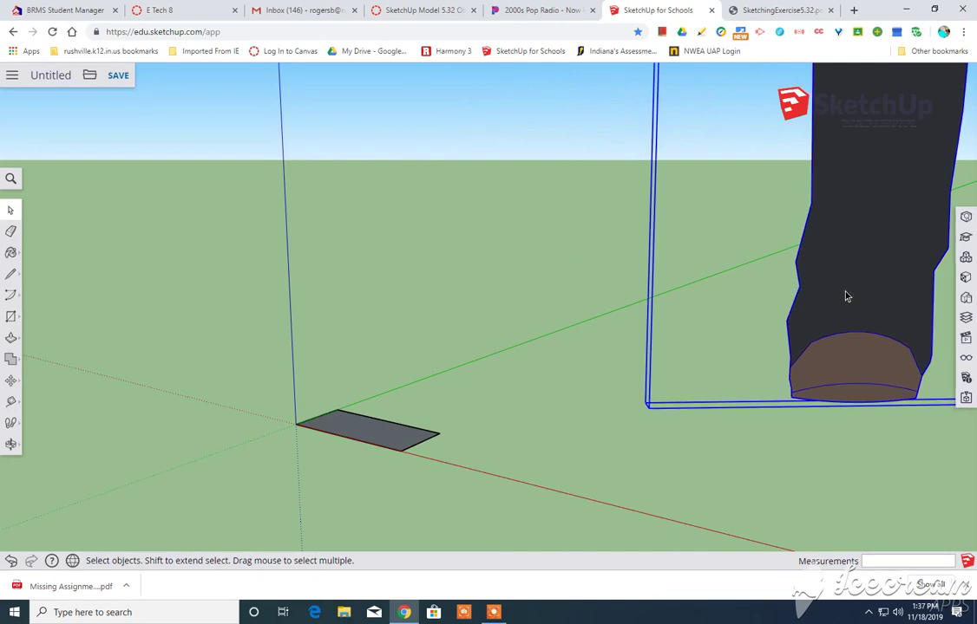
key("Delete")
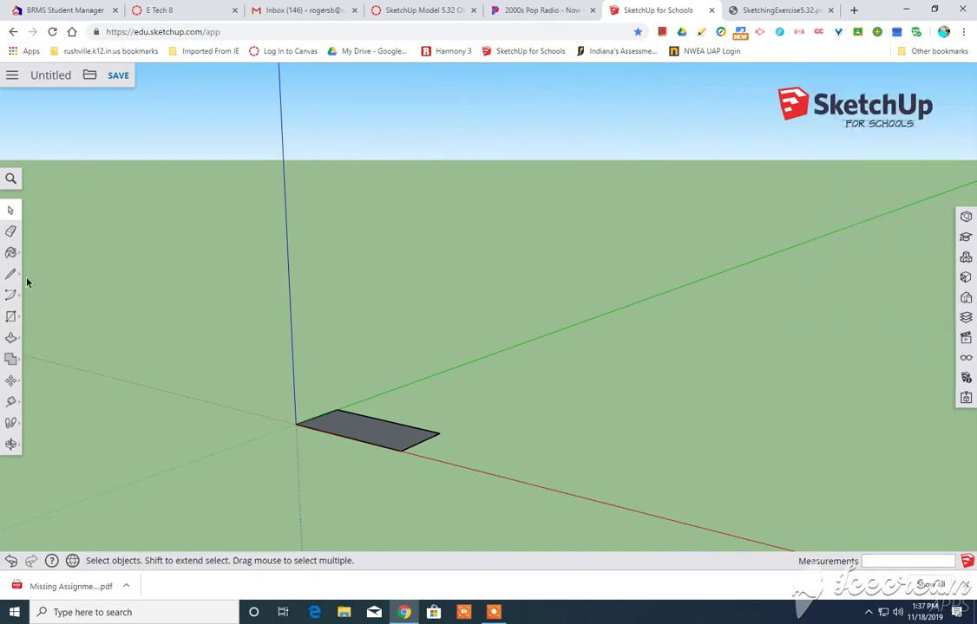
Push/Pull the ground rectangle up 1.75 inches into a block
left_click(11, 338)
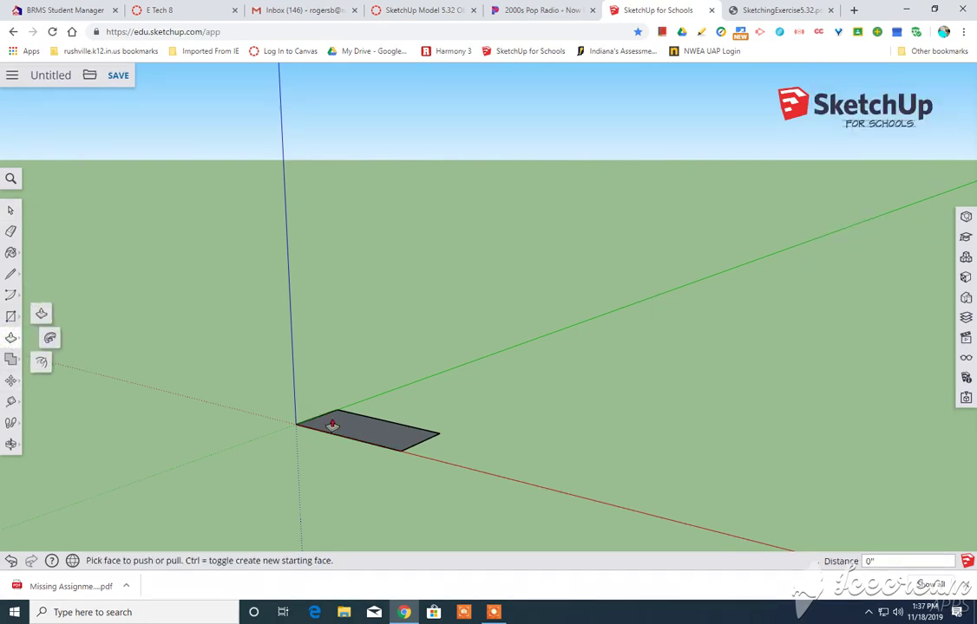
left_click_drag(350, 433, 340, 388)
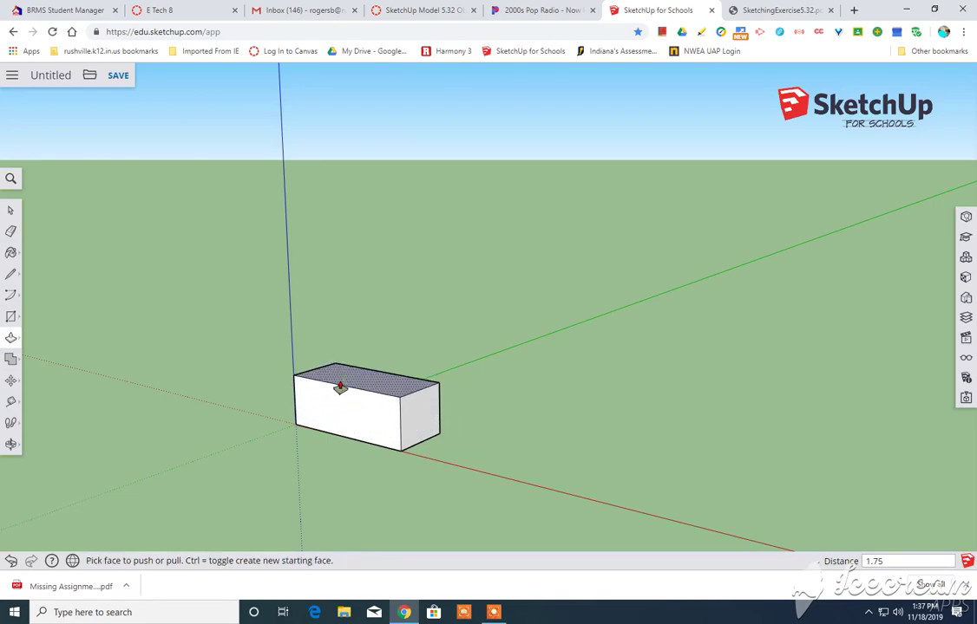
key("Return")
Check exercise 5 in the PDF and place front-face guides 1 1/4 inches above the base and 1 inch in from the blue-axis edge
scroll(302, 422, "up", 5)
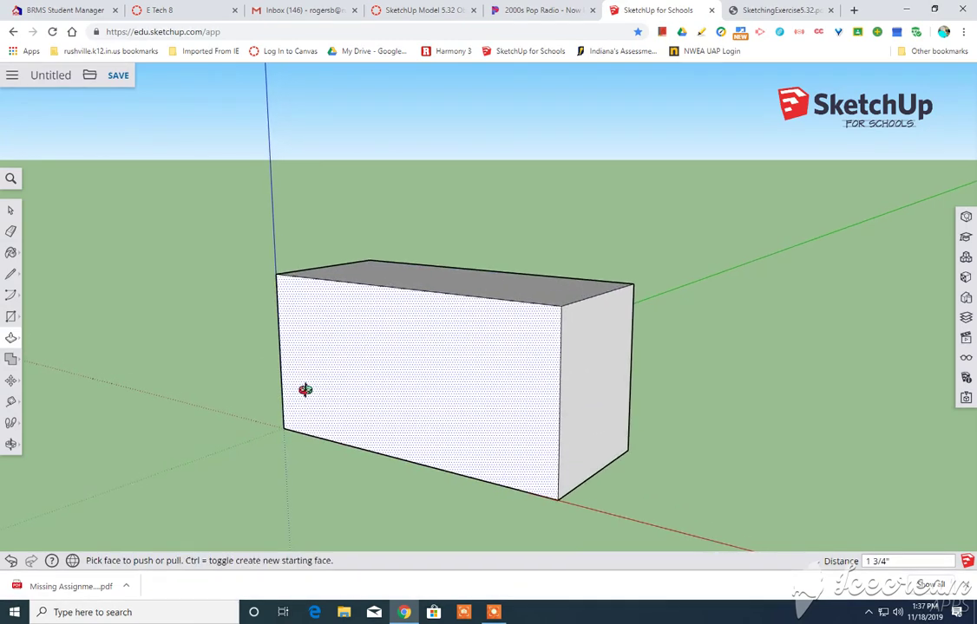
middle_click_drag(306, 390, 490, 477)
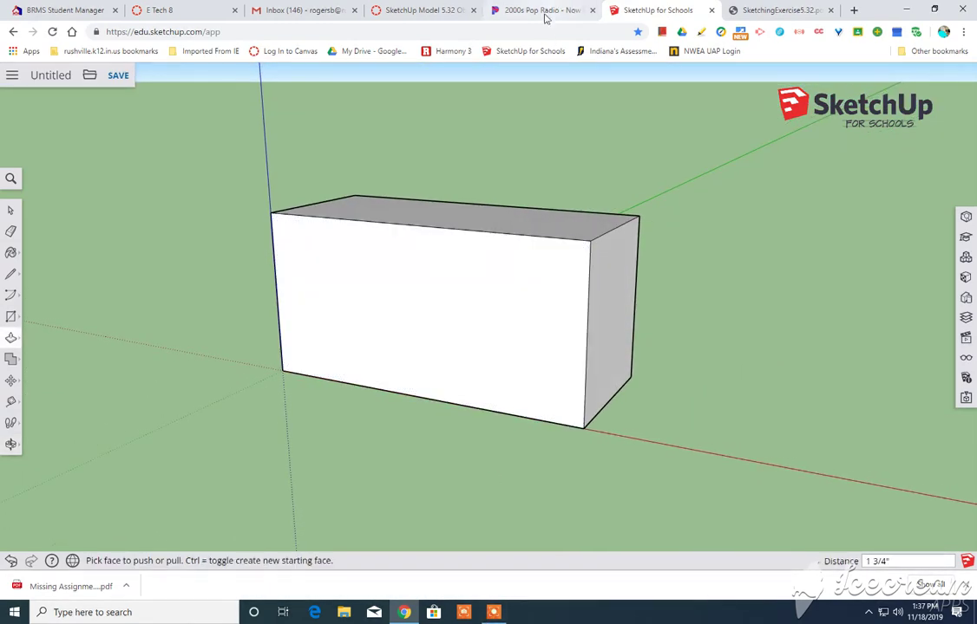
left_click(759, 13)
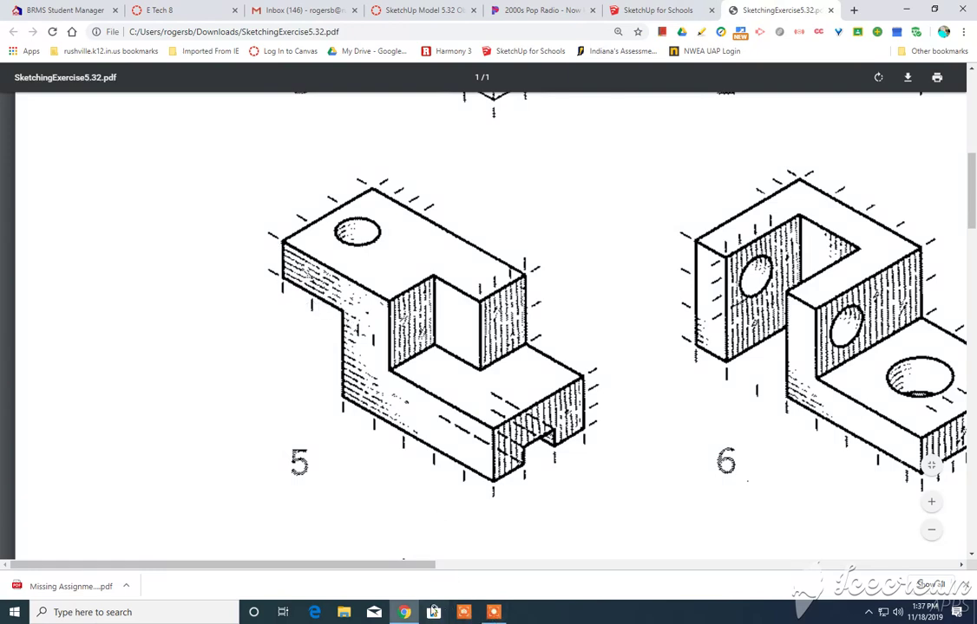
left_click(651, 10)
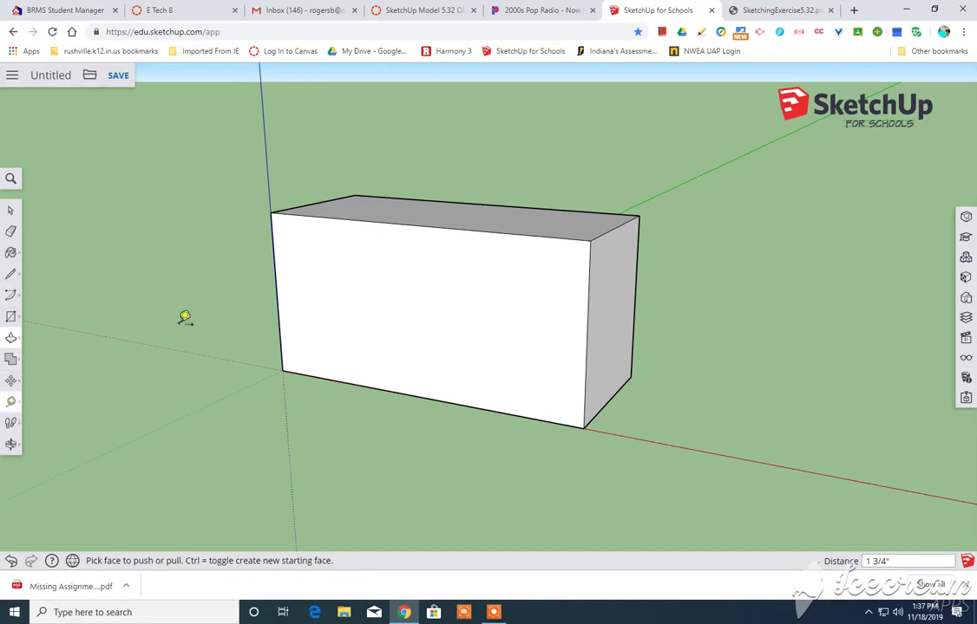
left_click(338, 212)
left_click(342, 259)
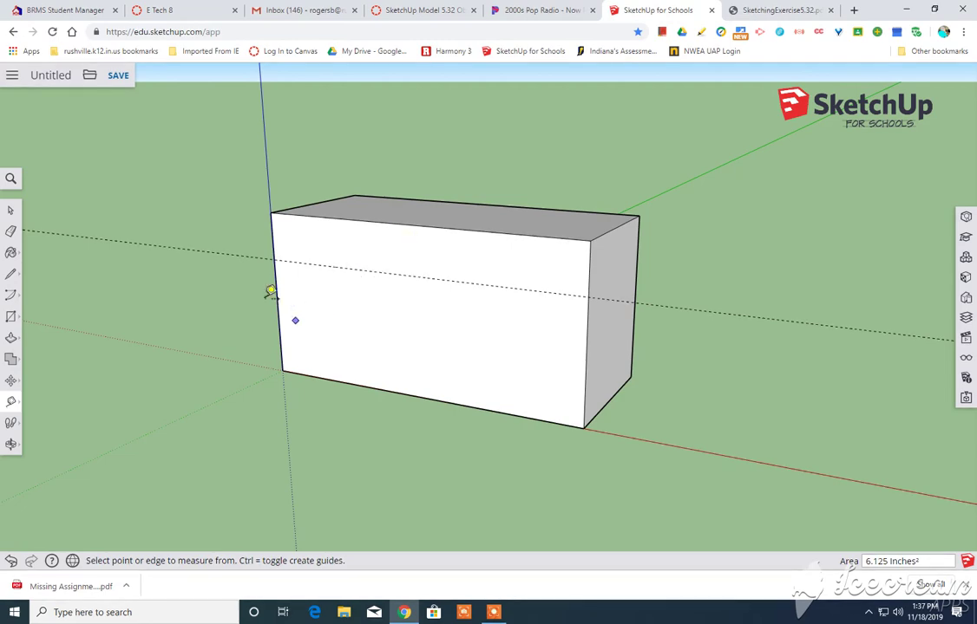
left_click(278, 326)
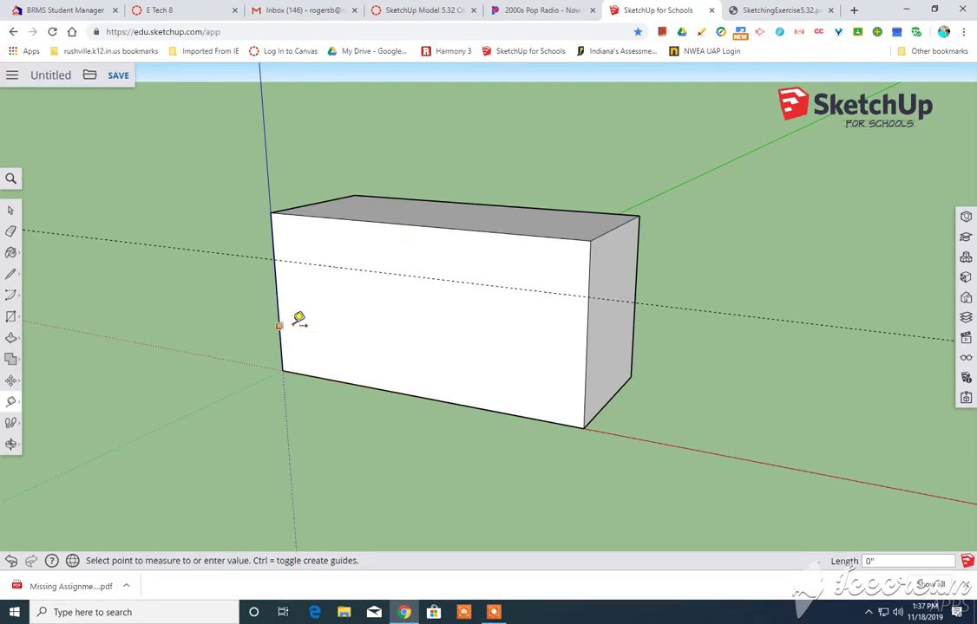
left_click(367, 317)
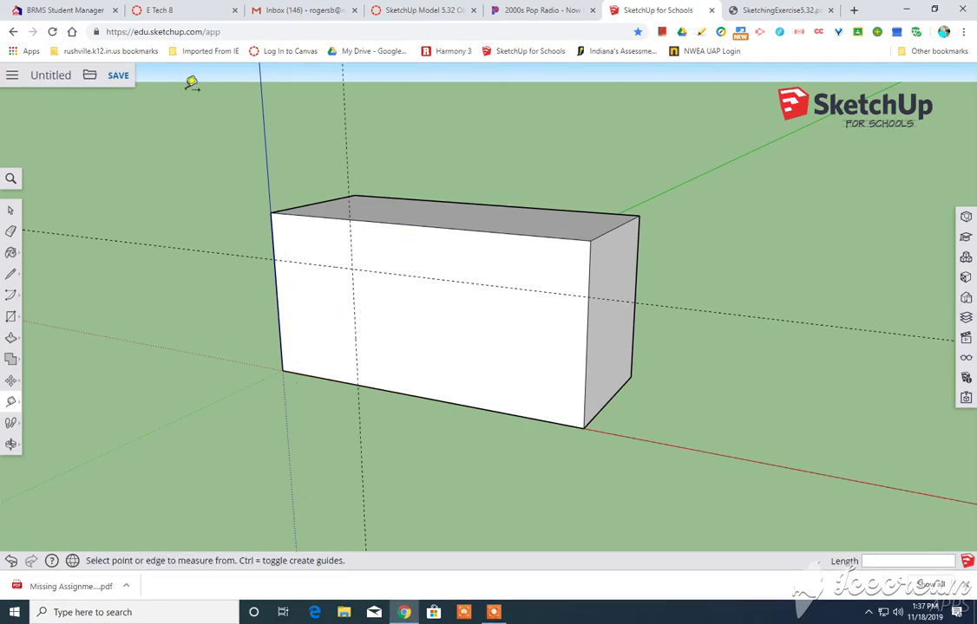
Draw a 1 by 1 1/4 inch rectangle on the front face's lower corner at the origin and push it 1 1/2 inches through the block
left_click(10, 316)
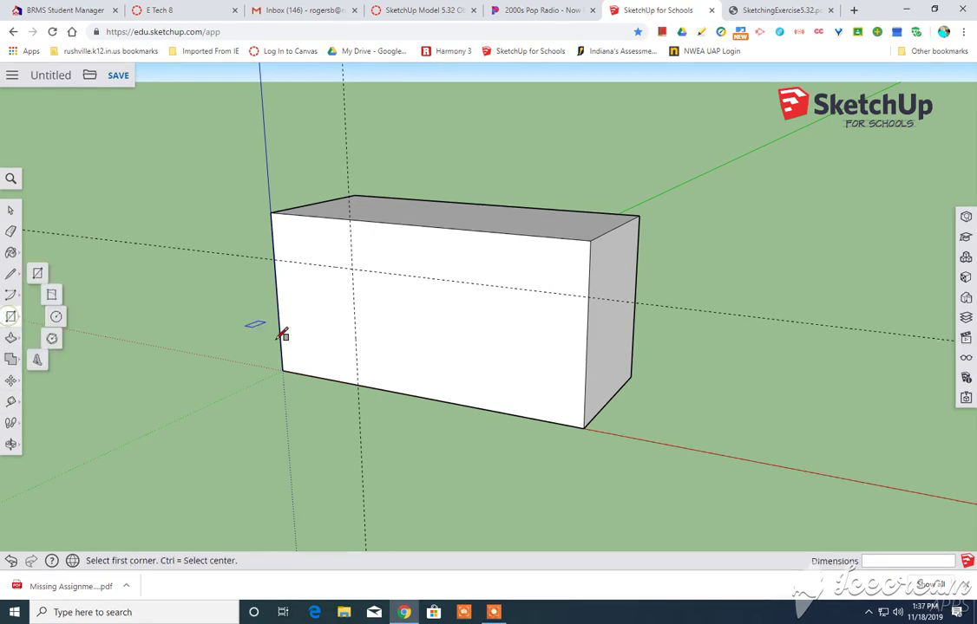
left_click(358, 384)
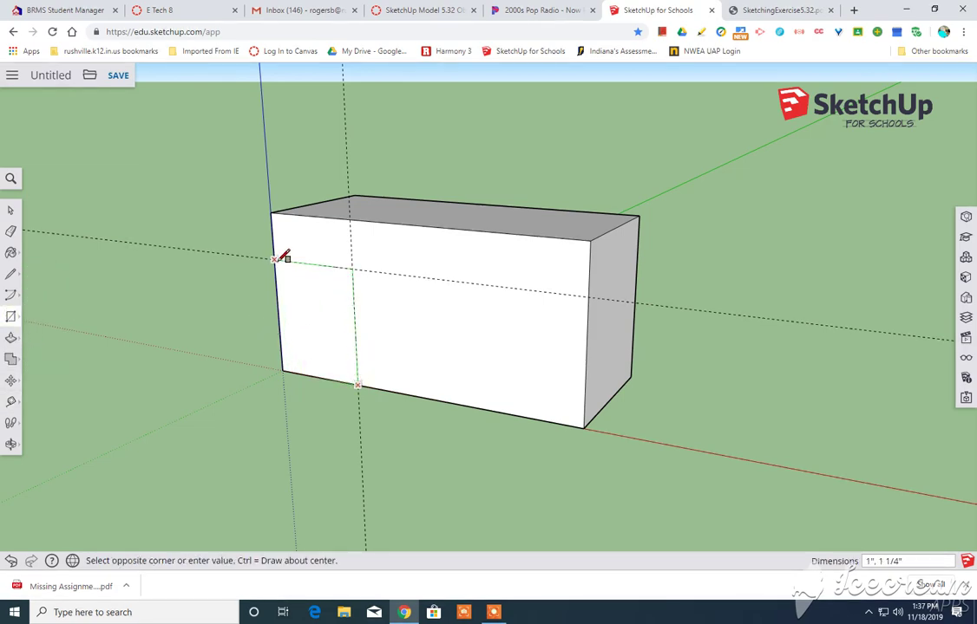
left_click(276, 258)
middle_click_drag(311, 262, 102, 69)
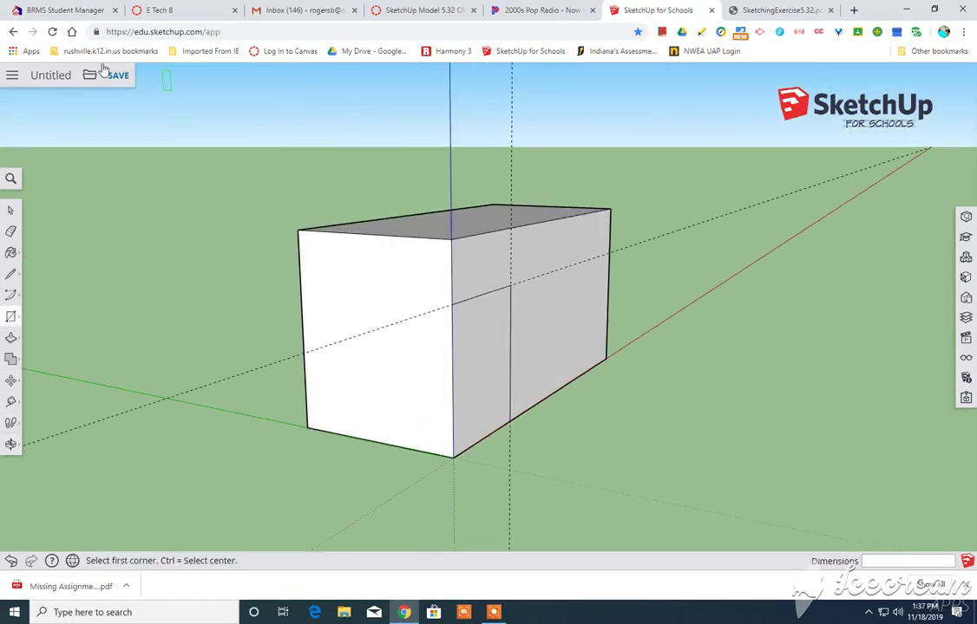
left_click(10, 338)
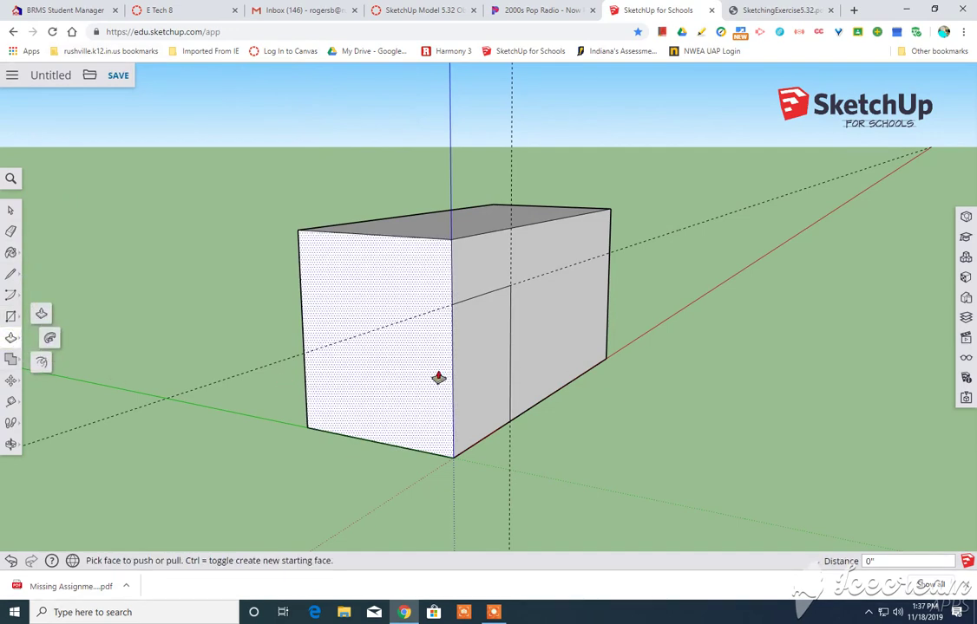
left_click_drag(484, 377, 321, 382)
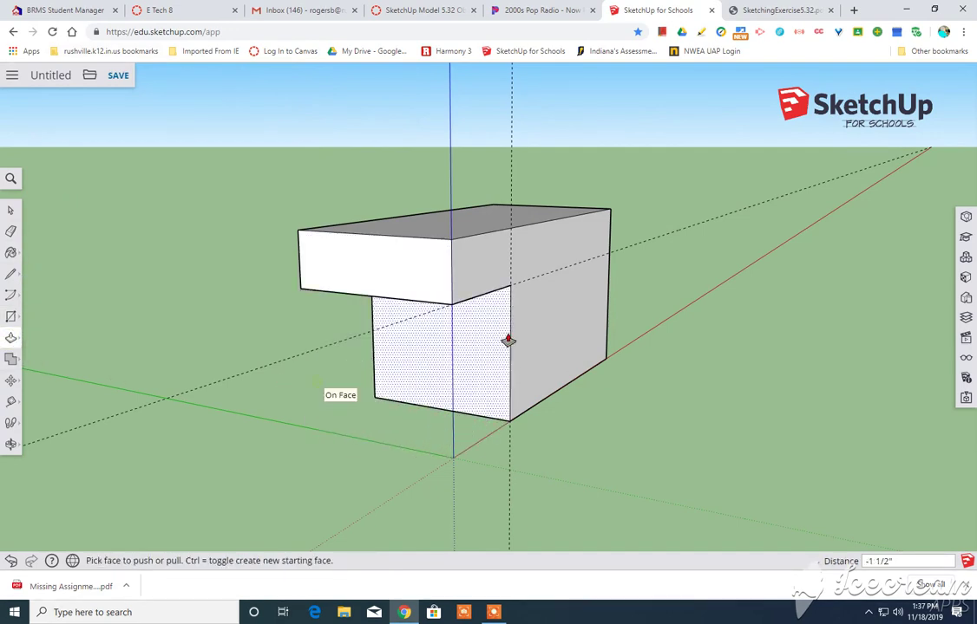
Erase the horizontal and vertical guide lines used for the notch
middle_click_drag(507, 340, 144, 292)
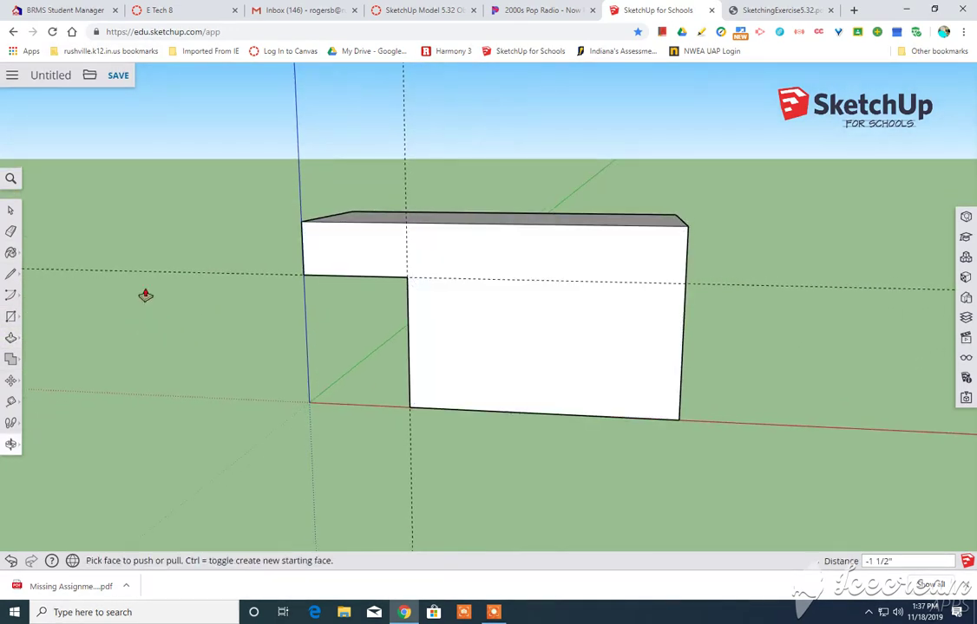
left_click(13, 233)
left_click(242, 274)
left_click(405, 170)
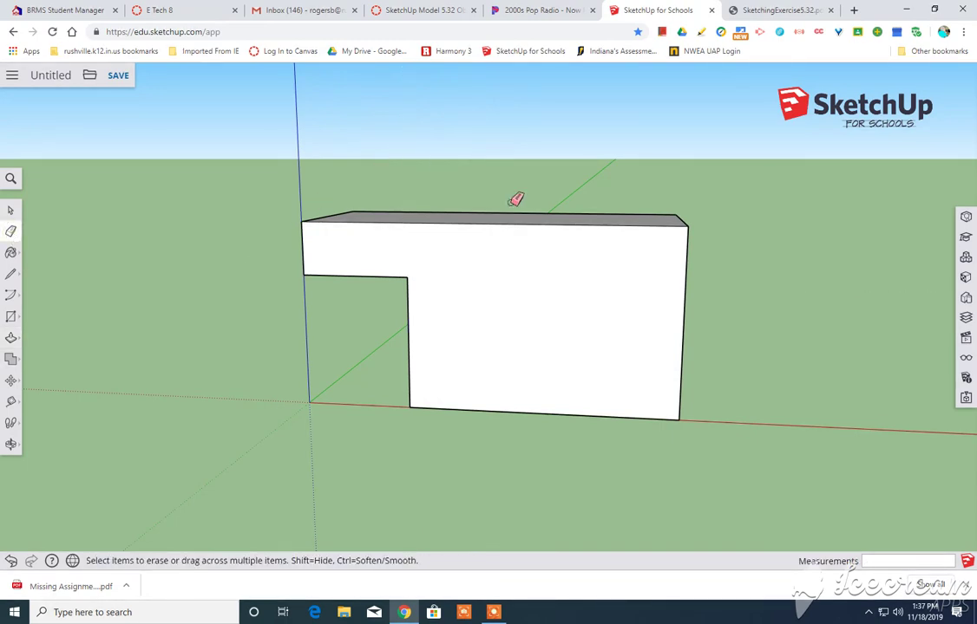
Check exercise 5 in the PDF again and place a Tape Measure guide across the front face, parallel to its bottom edge
middle_click_drag(515, 200, 521, 318)
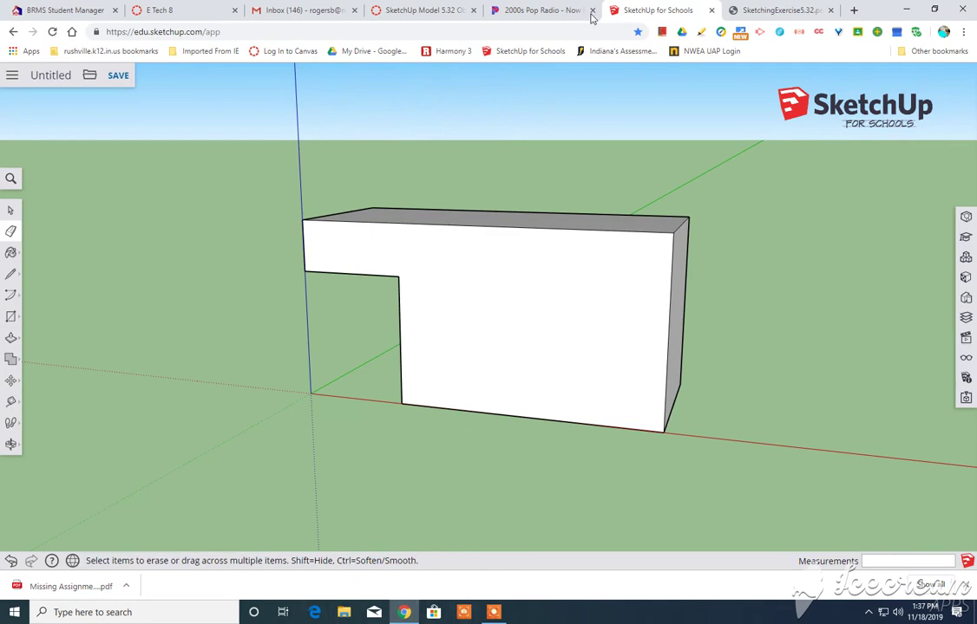
left_click(742, 11)
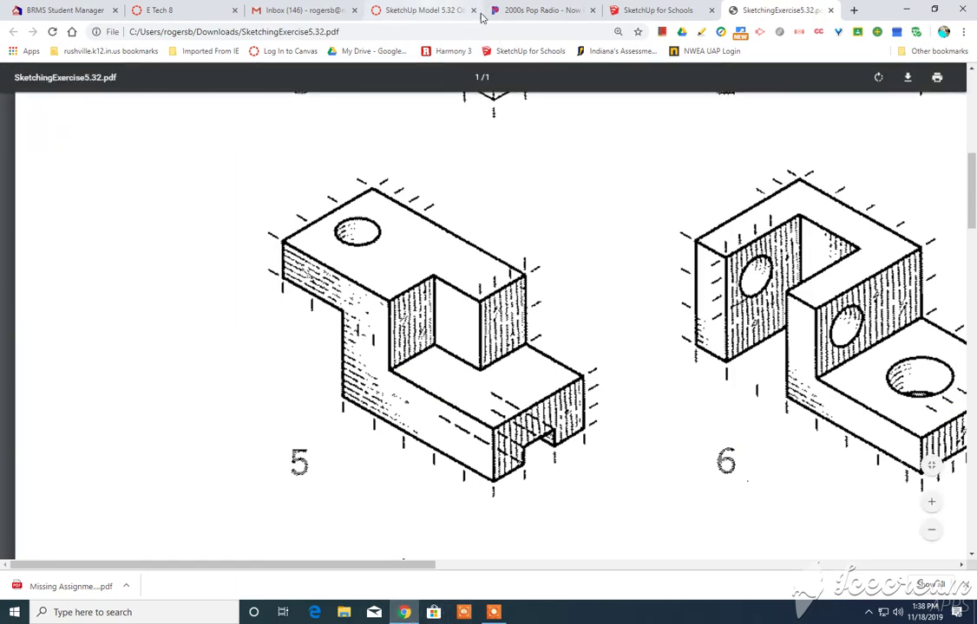
left_click(659, 11)
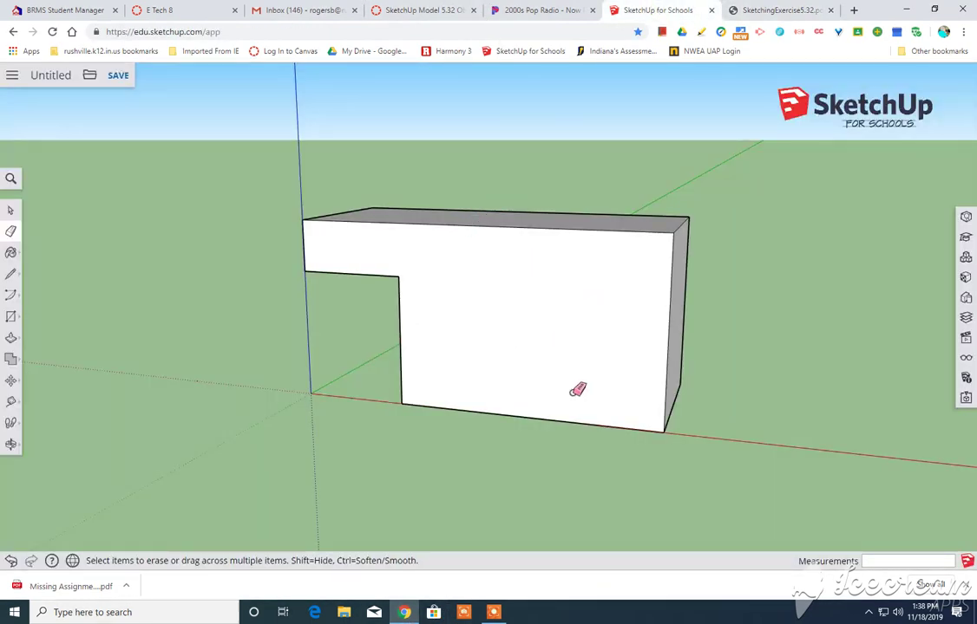
left_click(11, 338)
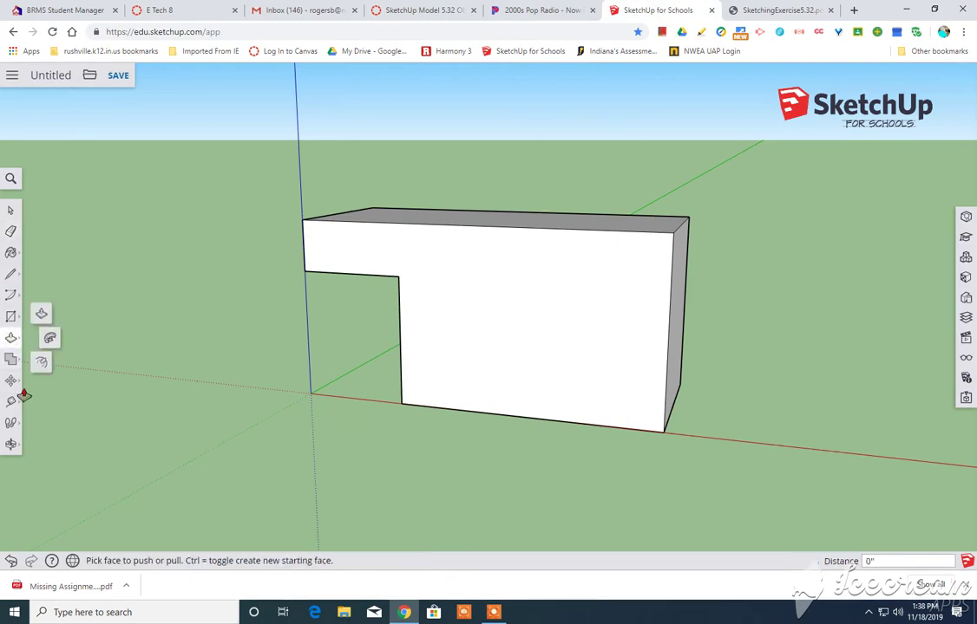
left_click(10, 400)
left_click(598, 424)
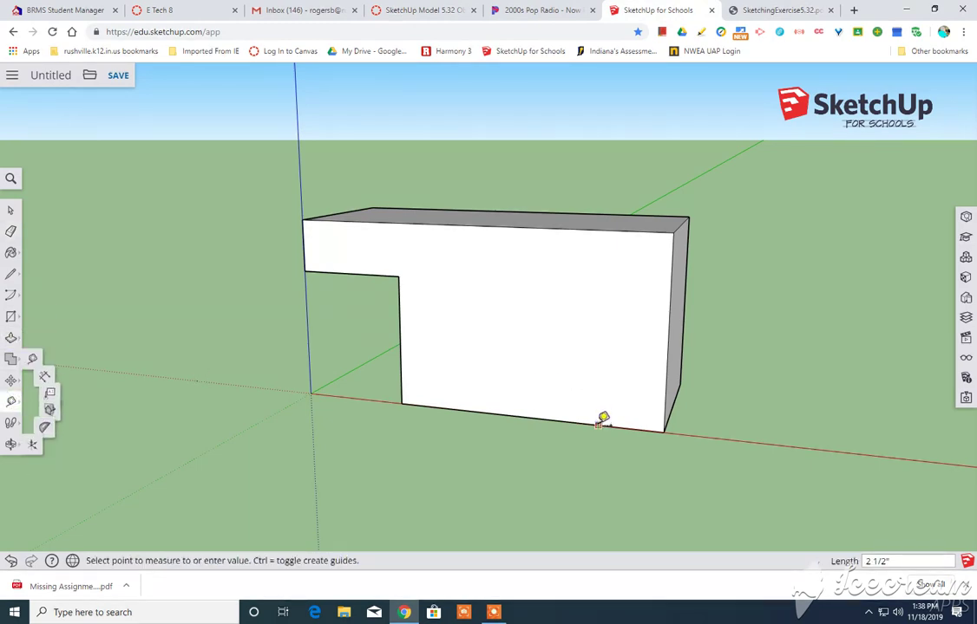
left_click(600, 363)
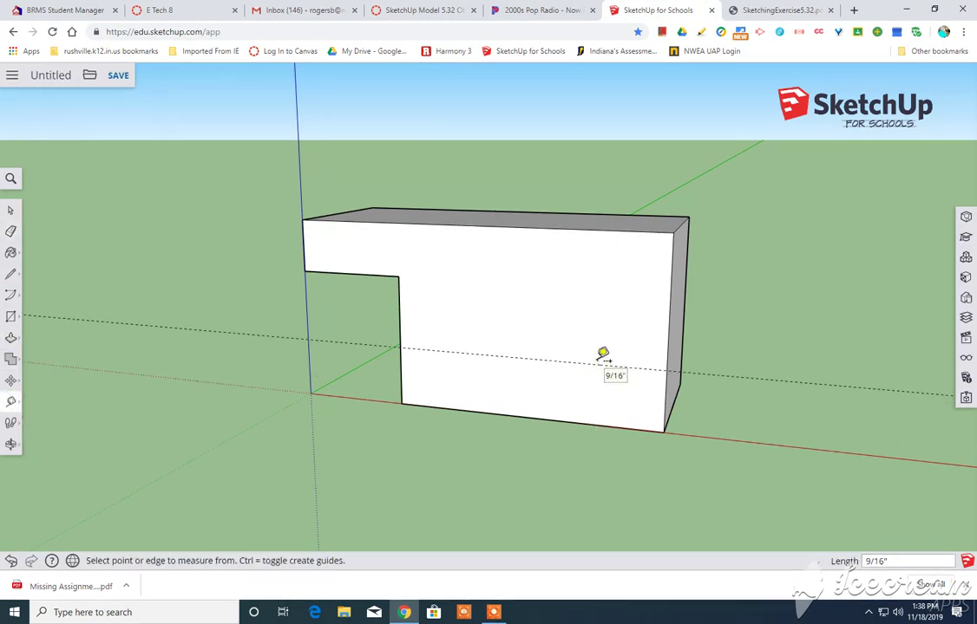
key("Return")
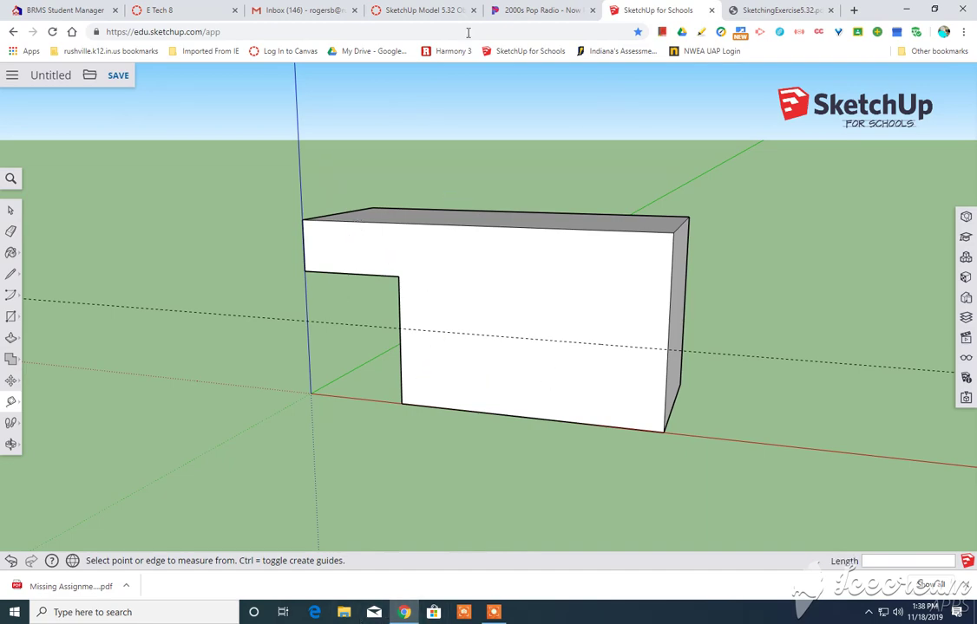
Consult the PDF drawing and place a vertical guide on the front face 0.75 inch in from the notch's vertical edge
left_click(778, 10)
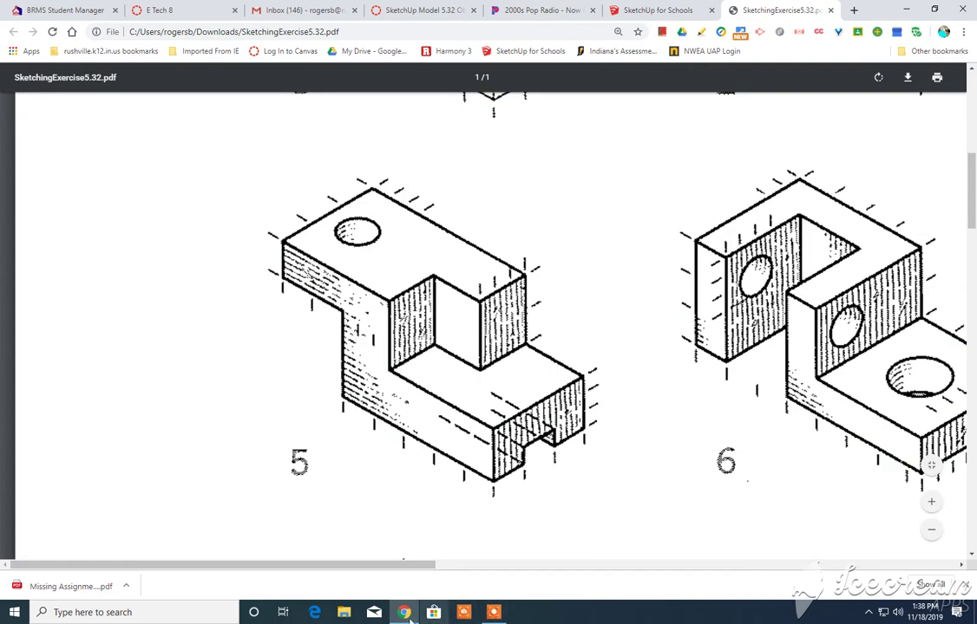
left_click(652, 10)
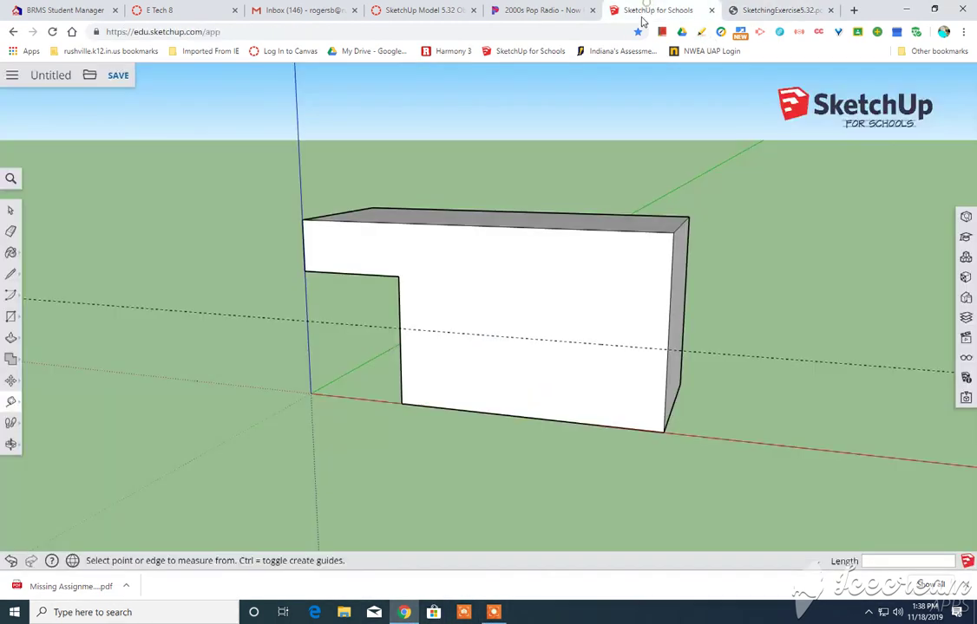
left_click(399, 289)
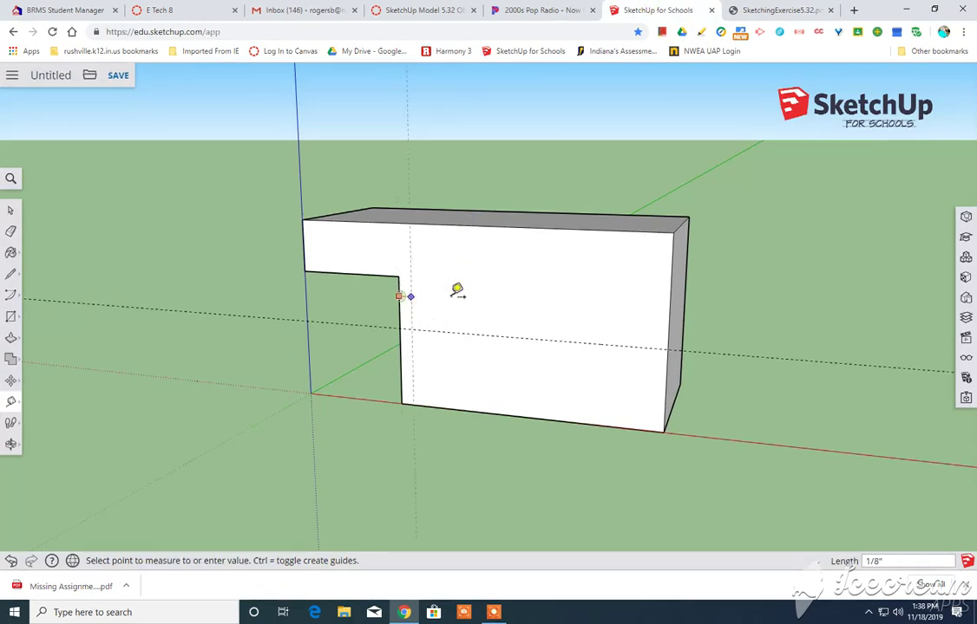
left_click(473, 292)
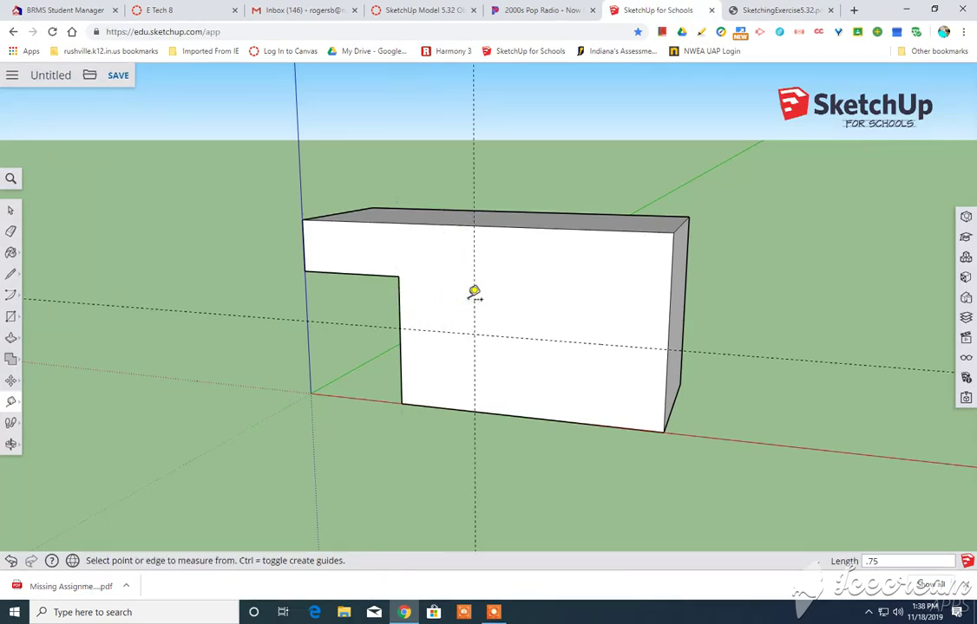
Draw a rectangle on the front face from the vertical guide's upper end to the horizontal guide's far end and push it 1 1/2 inches through
left_click(10, 319)
left_click(473, 226)
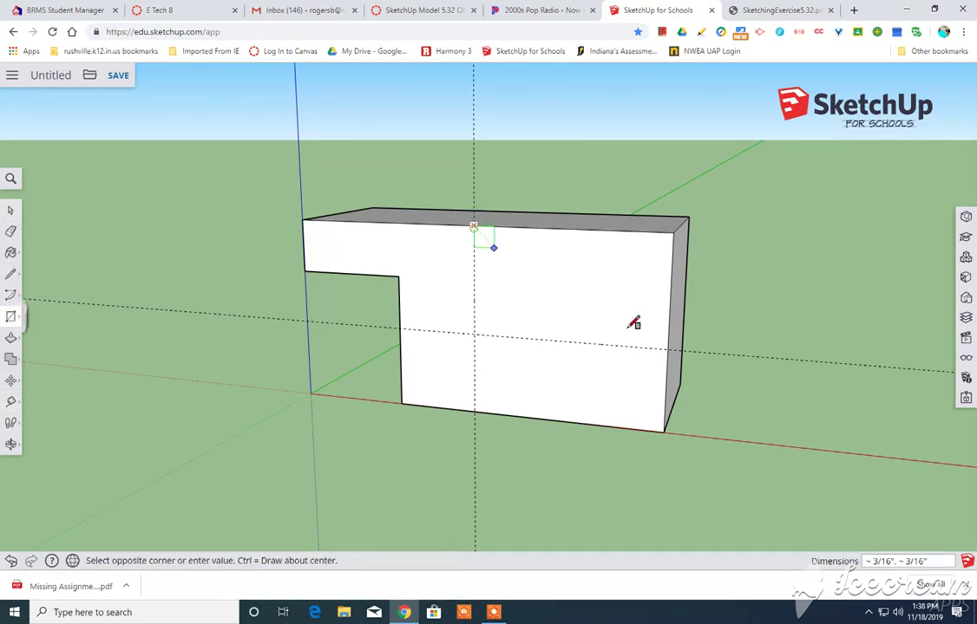
left_click(656, 348)
middle_click_drag(767, 303, 584, 349)
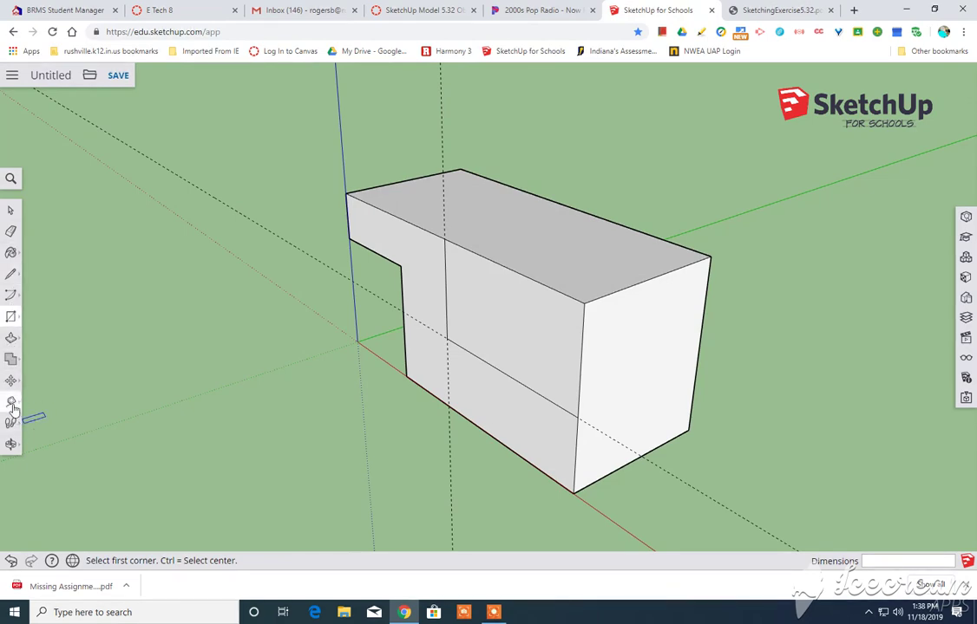
left_click(11, 340)
left_click_drag(512, 330, 453, 315)
middle_click_drag(452, 314, 649, 262)
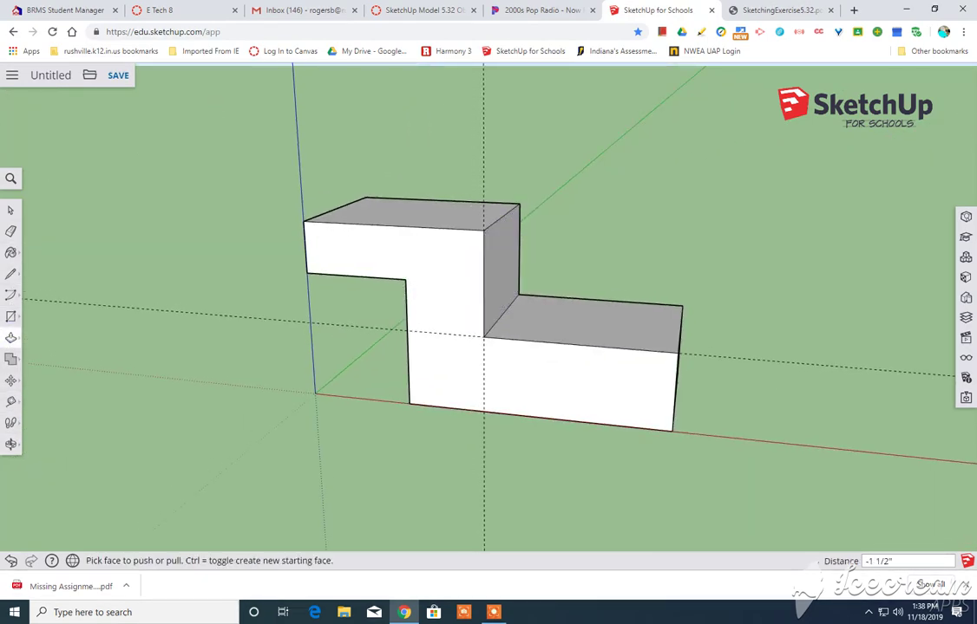
Erase the horizontal and vertical guide lines used for the upper corner cut
left_click(10, 231)
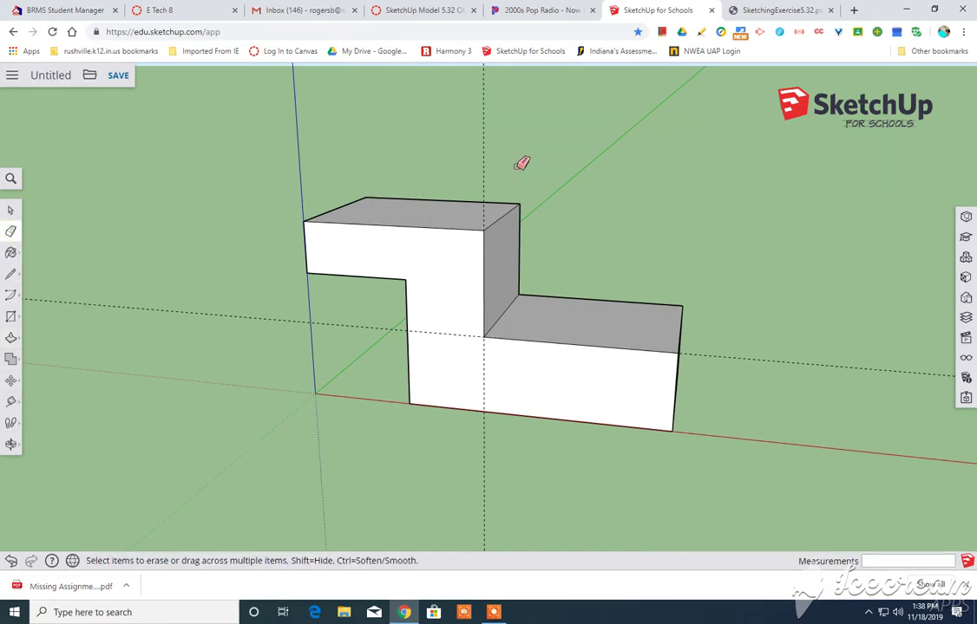
left_click(267, 319)
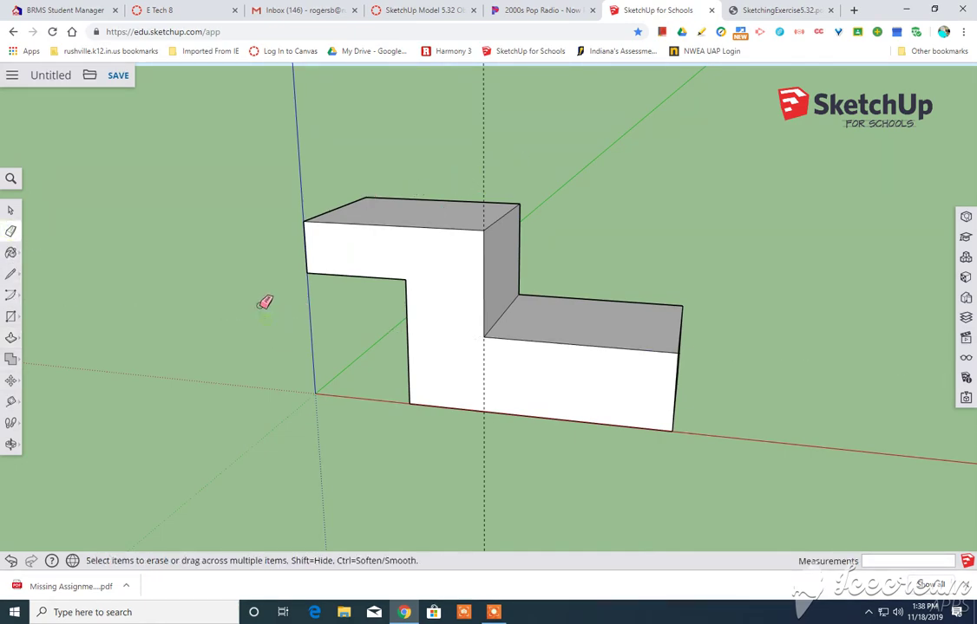
left_click(481, 385)
Consult object 5 in the PDF and draw a vertical line splitting the raised section's upright face in half from midpoint to midpoint
mouse_move(646, 317)
middle_mouse_down()
mouse_move(388, 253)
mouse_move(682, 384)
mouse_move(700, 353)
mouse_move(553, 337)
middle_mouse_up()
scroll(553, 338, "up", 3)
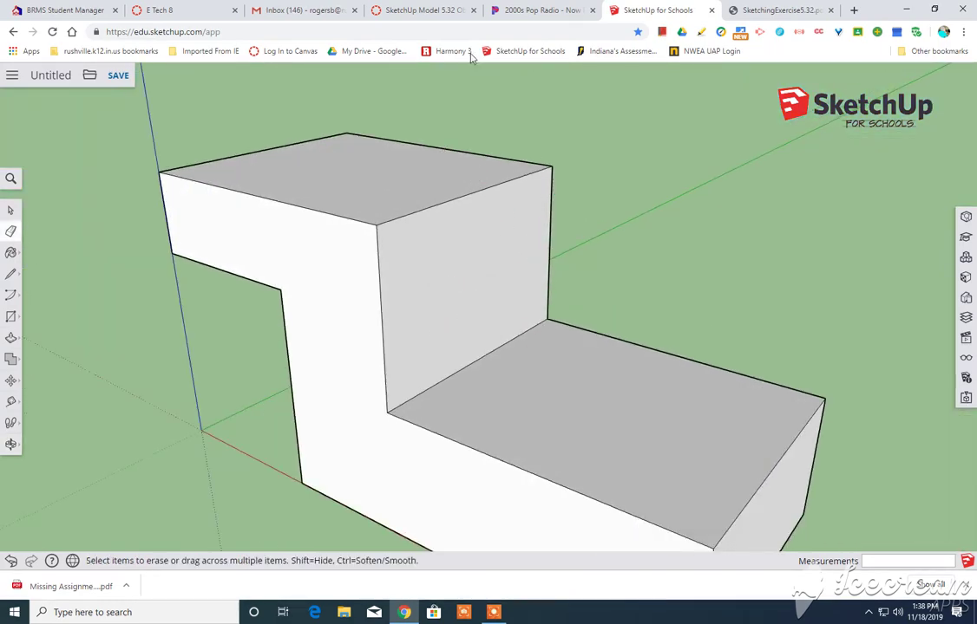
left_click(776, 10)
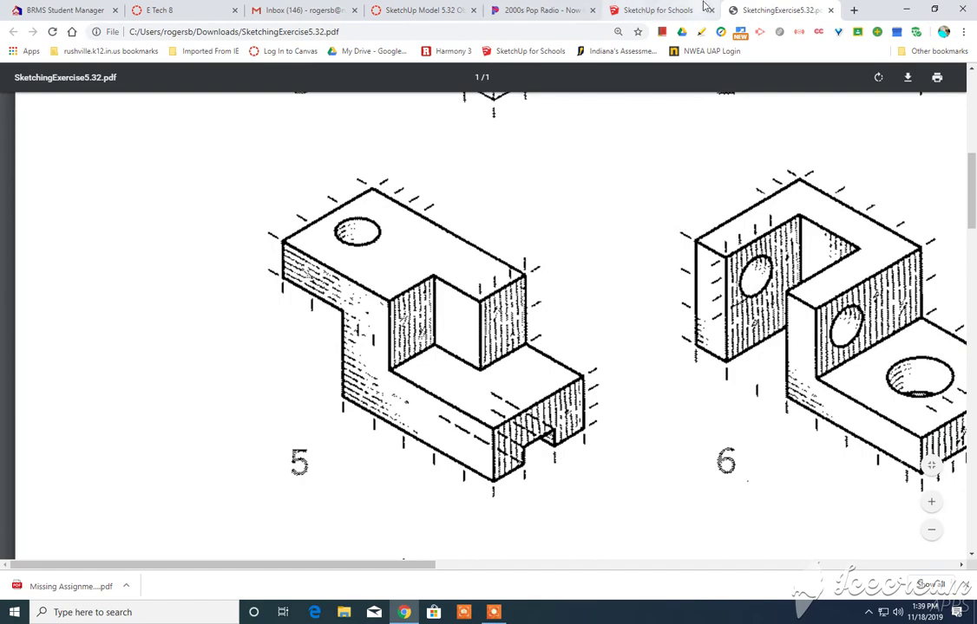
left_click(646, 10)
mouse_move(633, 220)
middle_mouse_down()
mouse_move(556, 243)
mouse_move(274, 103)
middle_mouse_up()
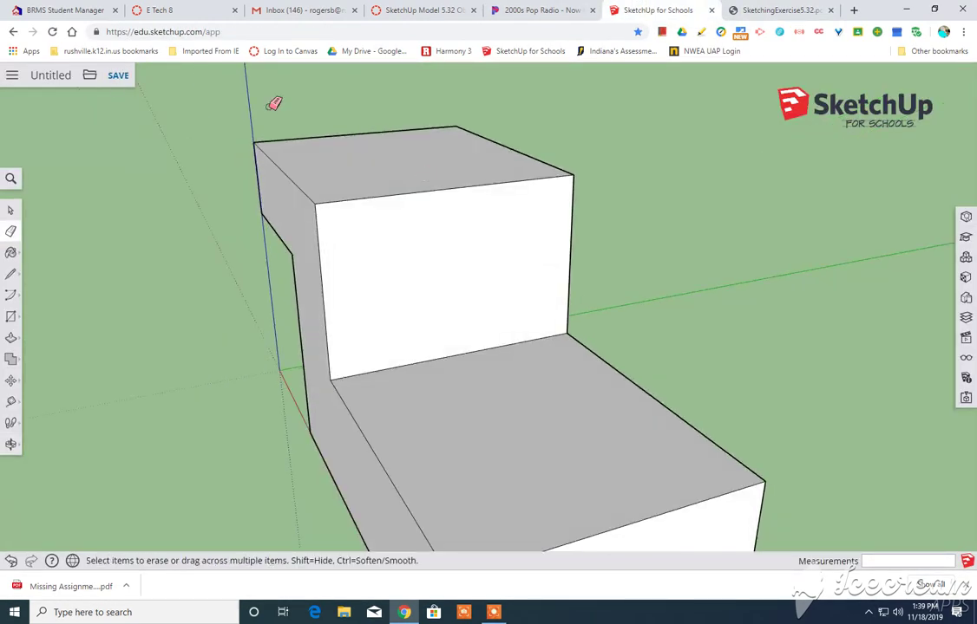
left_click(10, 275)
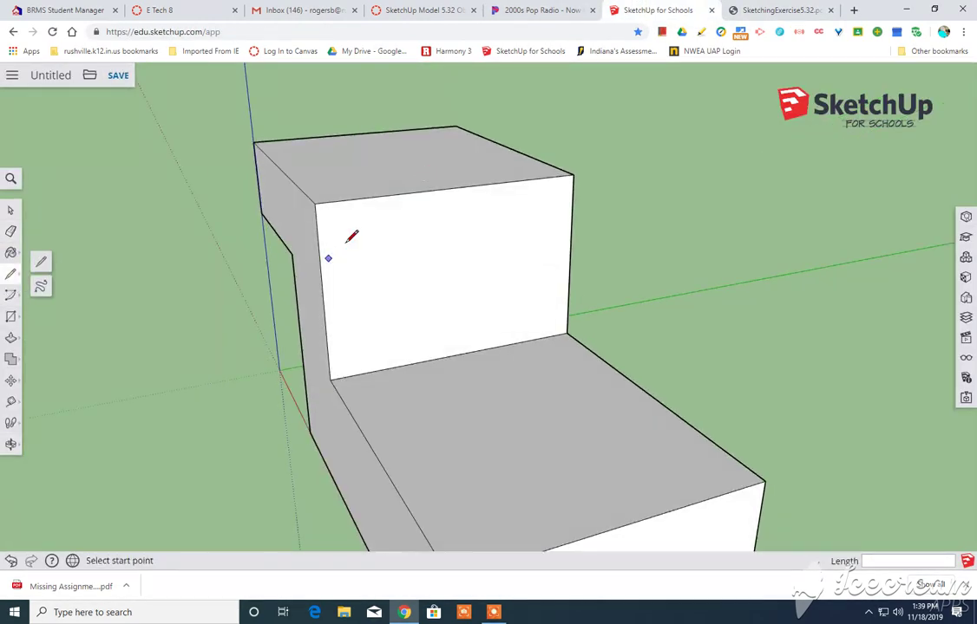
left_click(452, 188)
left_click(455, 355)
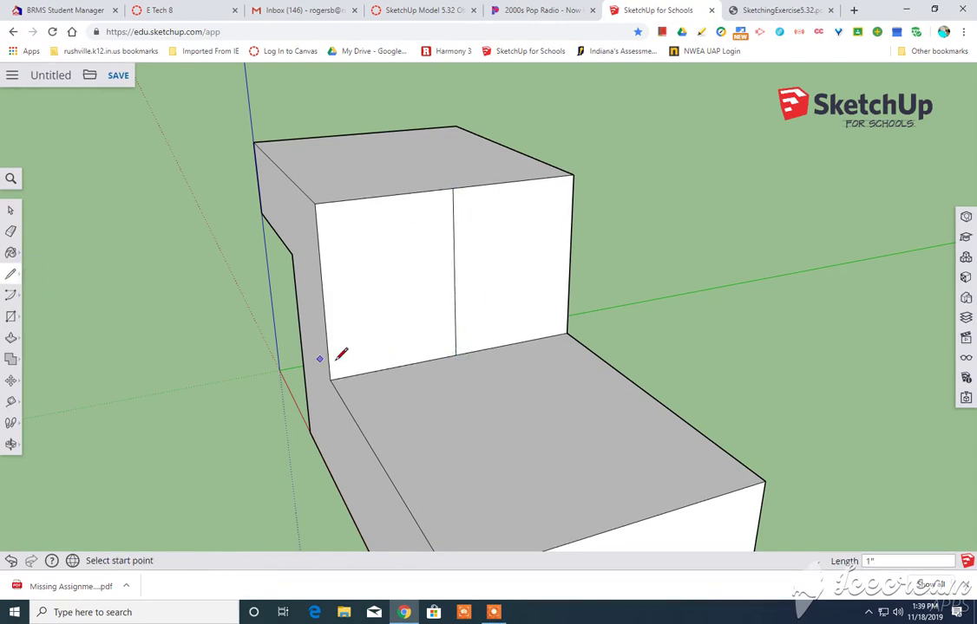
Pull the rear half of the divided upright face out 0.75 inch over the lower step
middle_click_drag(341, 354, 296, 220)
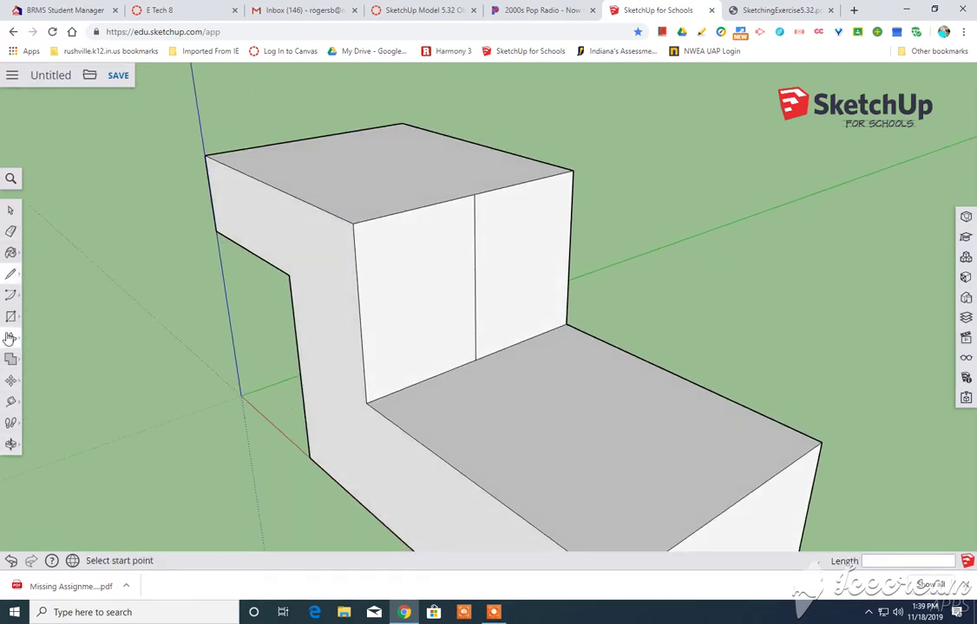
left_click(11, 339)
left_click(522, 274)
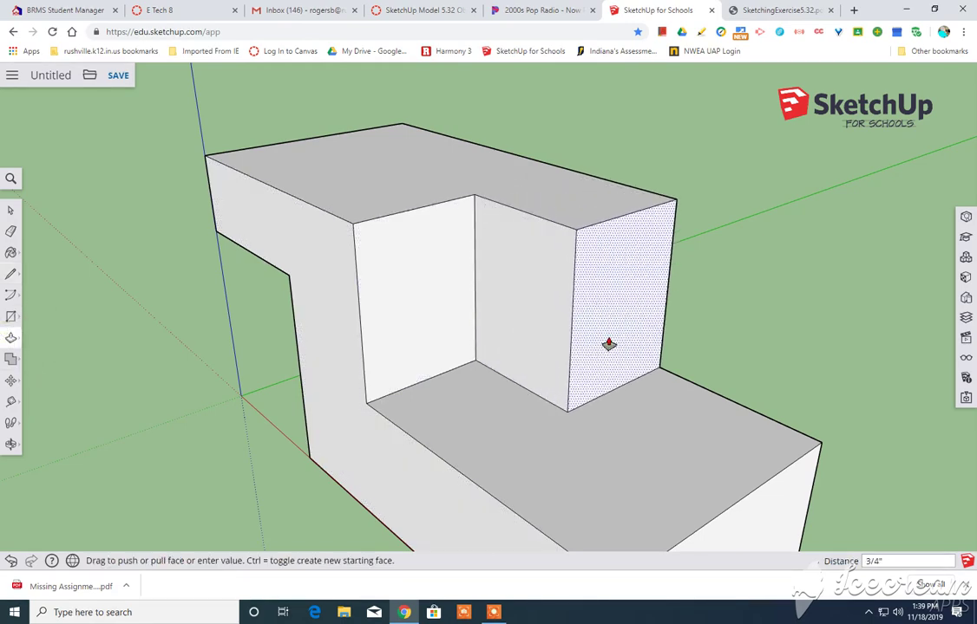
left_click(608, 345)
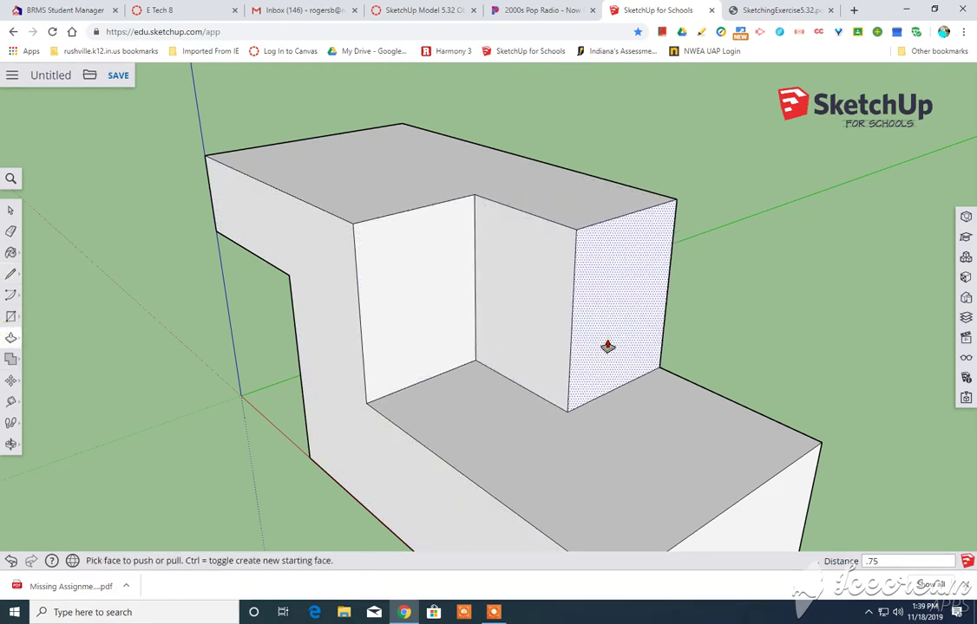
key("Return")
Check the hole in the PDF and place crossing guides on the top face, one lengthwise along its middle and one parallel to the overhanging end
scroll(685, 299, "down", 3)
middle_click_drag(582, 343, 497, 300)
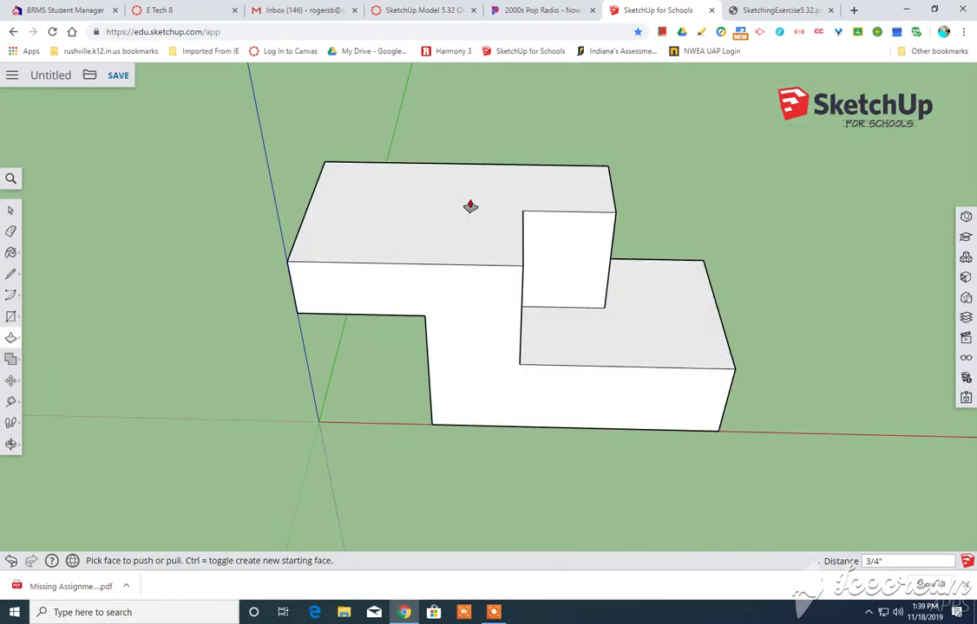
left_click(763, 10)
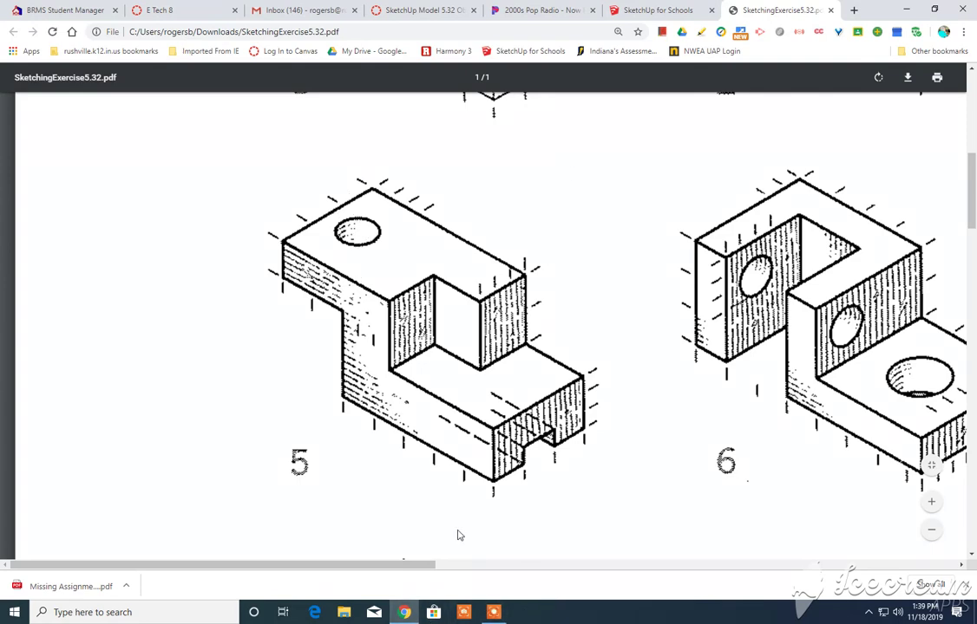
left_click(637, 11)
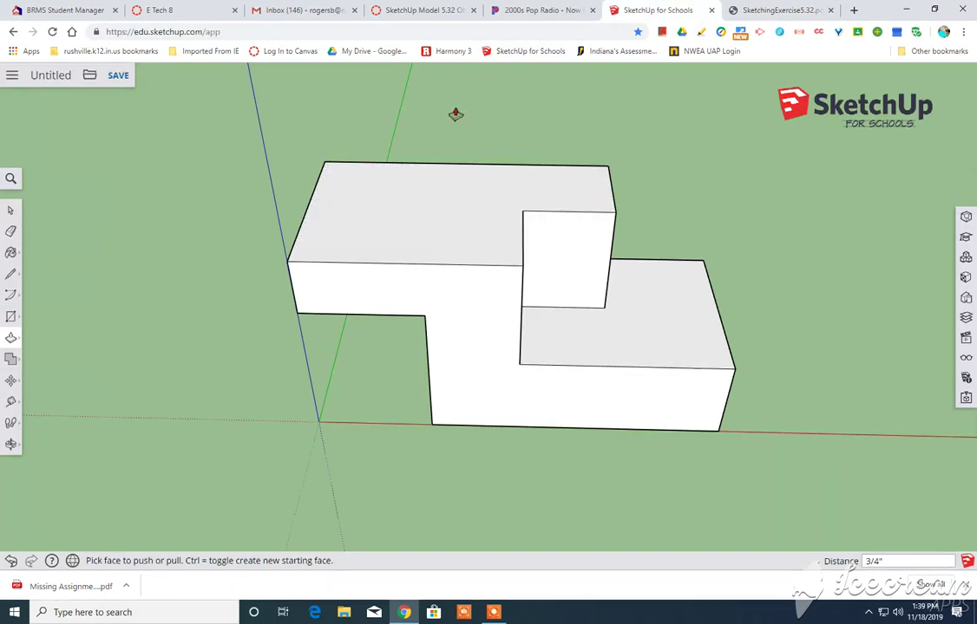
middle_click_drag(455, 113, 398, 261)
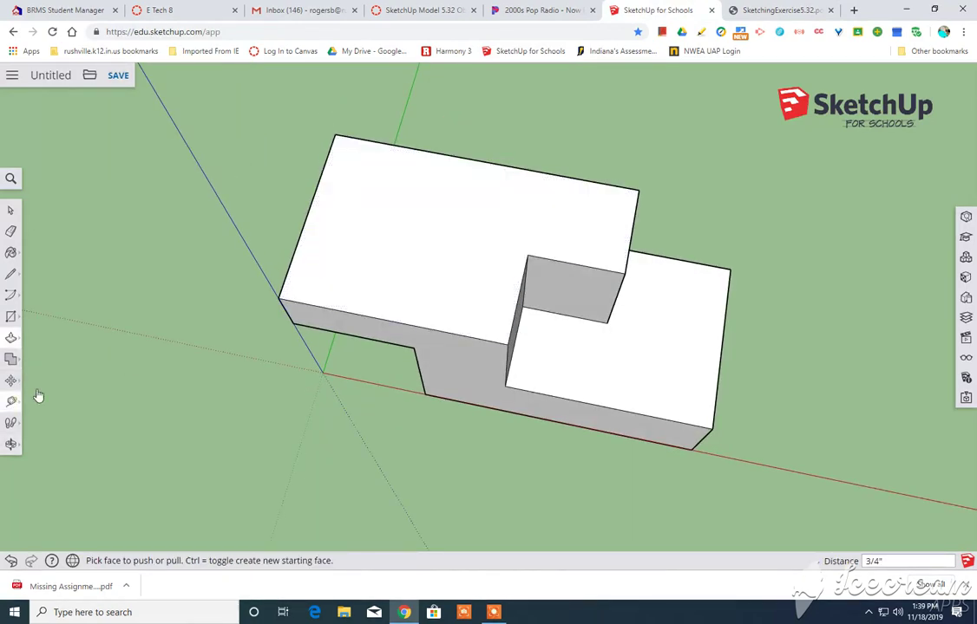
left_click(10, 401)
left_click(353, 313)
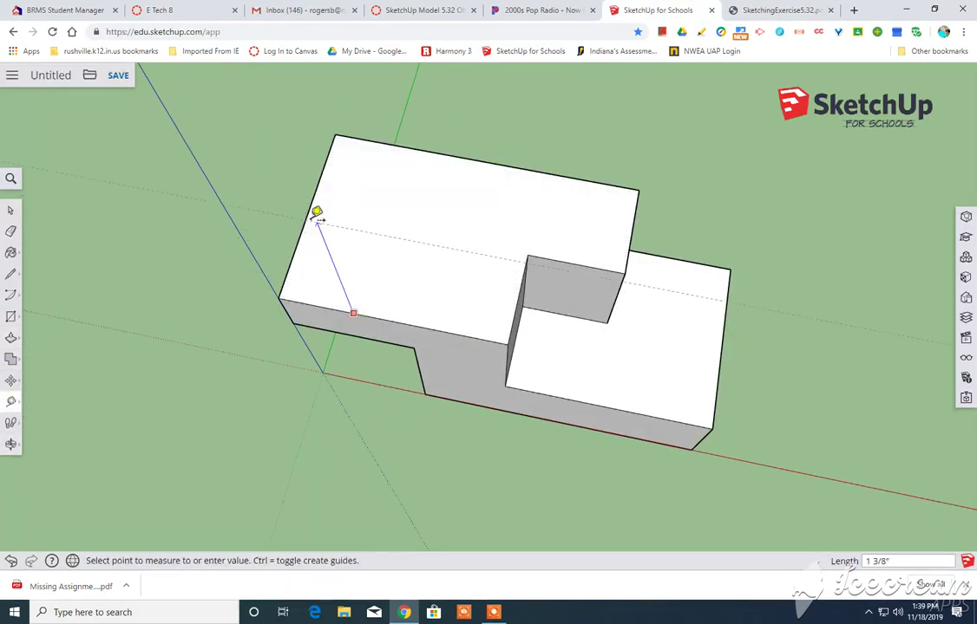
left_click(310, 214)
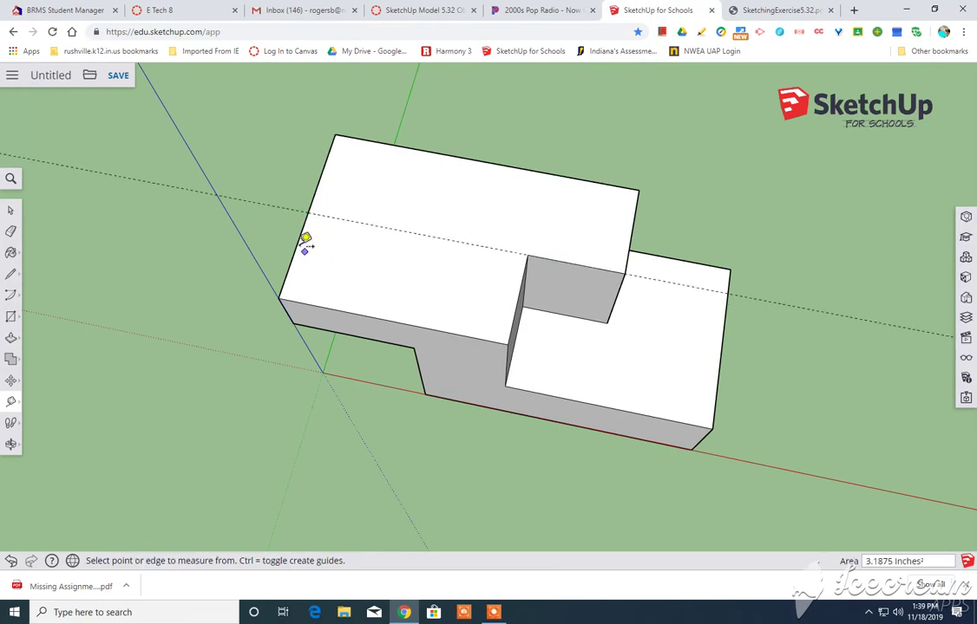
left_click(297, 246)
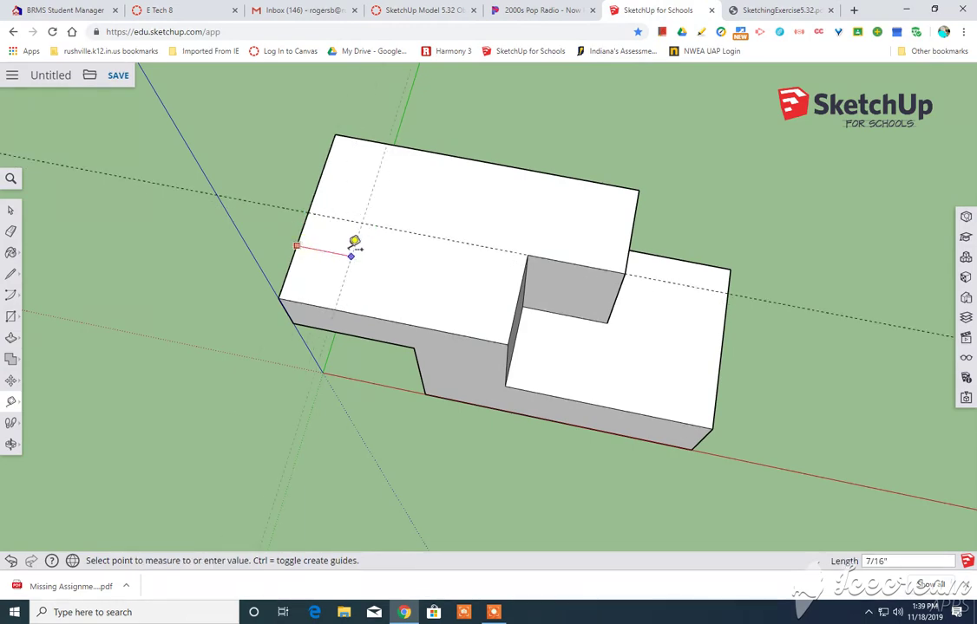
left_click(351, 253)
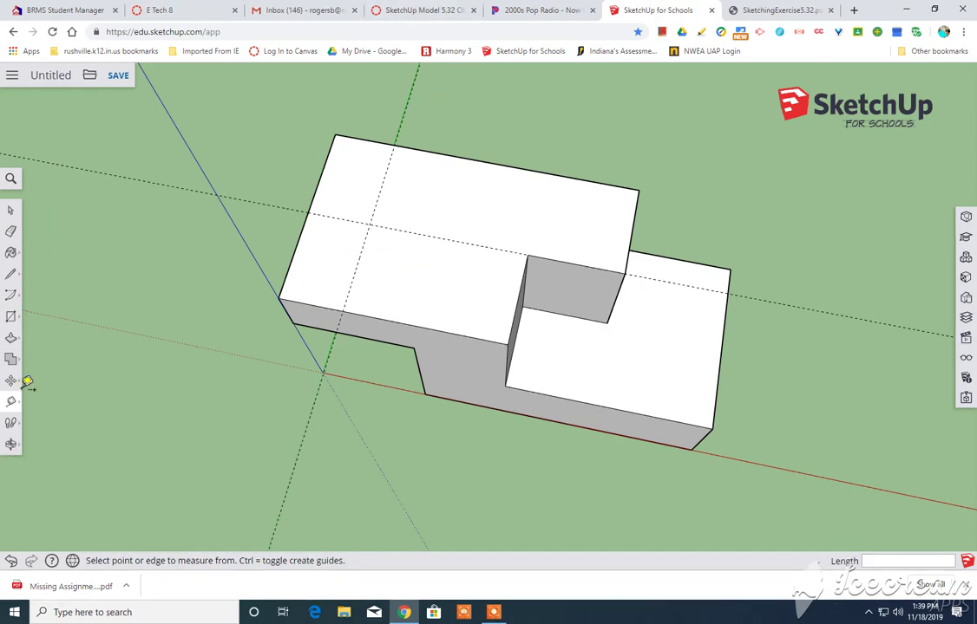
Draw a circle with a 0.25 inch radius centred on the intersection of the two top-face guides
left_click(11, 319)
left_click(60, 317)
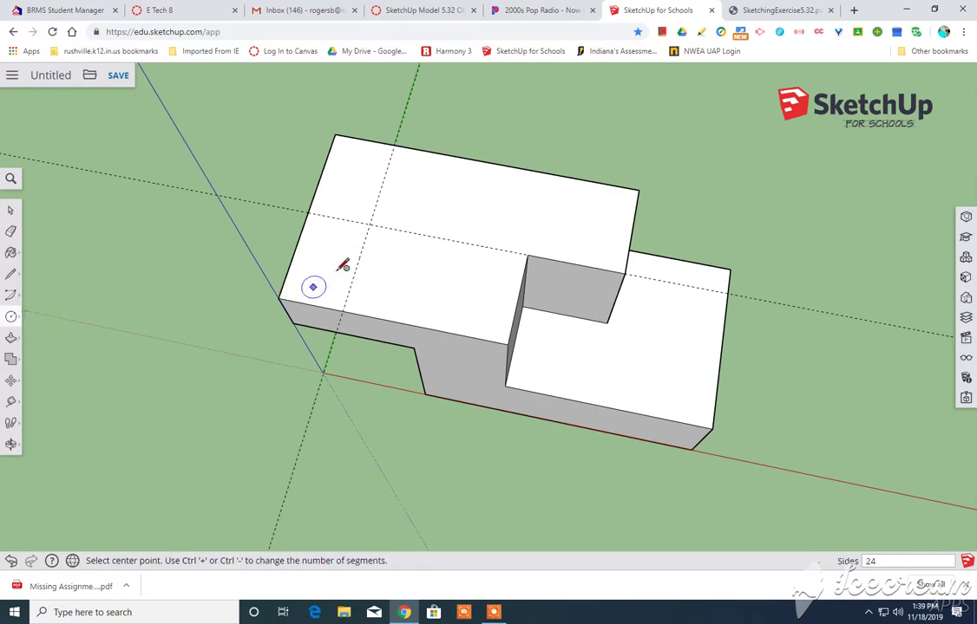
left_click(369, 224)
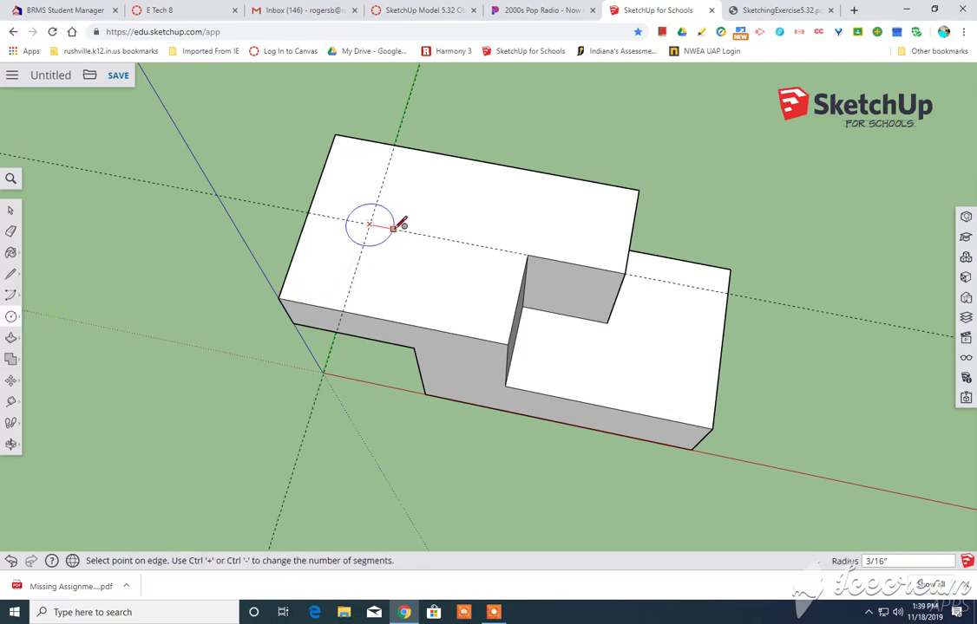
left_click(398, 217)
type(".25")
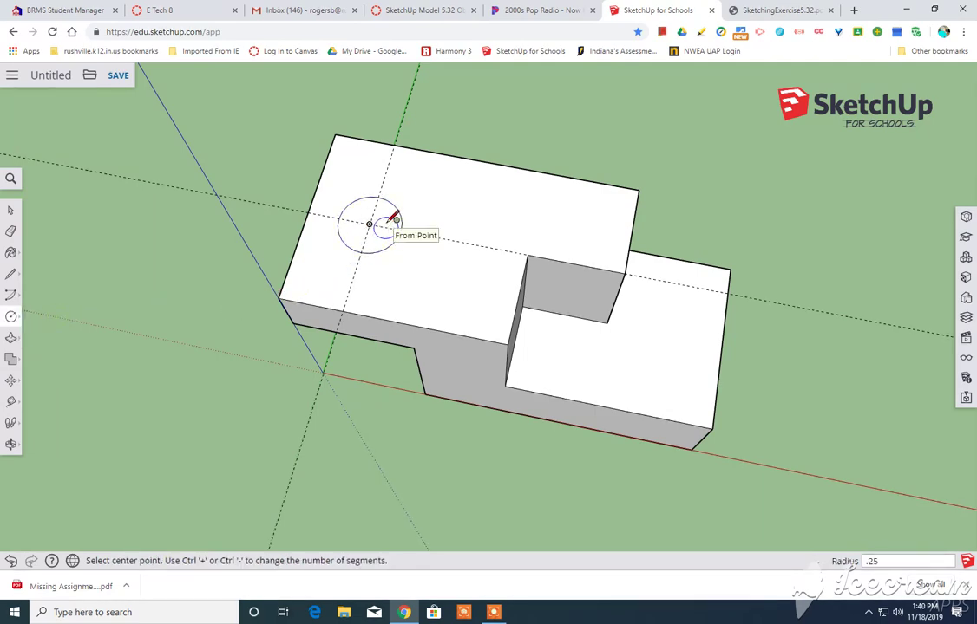
key("Return")
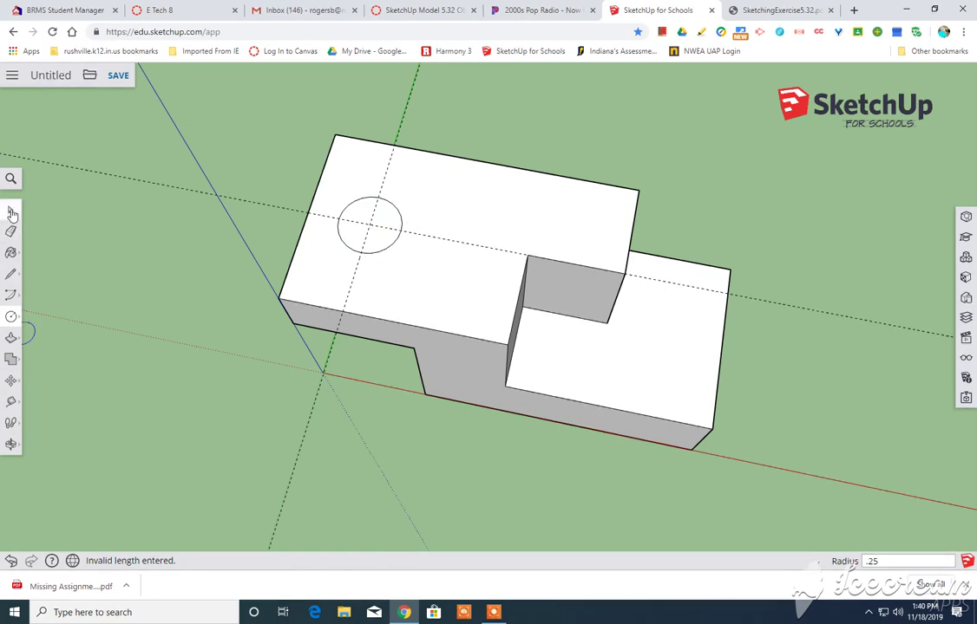
Push the circle 1/2 inch down through the overhang to cut the hole
left_click(10, 211)
left_click(11, 337)
middle_click_drag(309, 314, 388, 262)
left_click(340, 271)
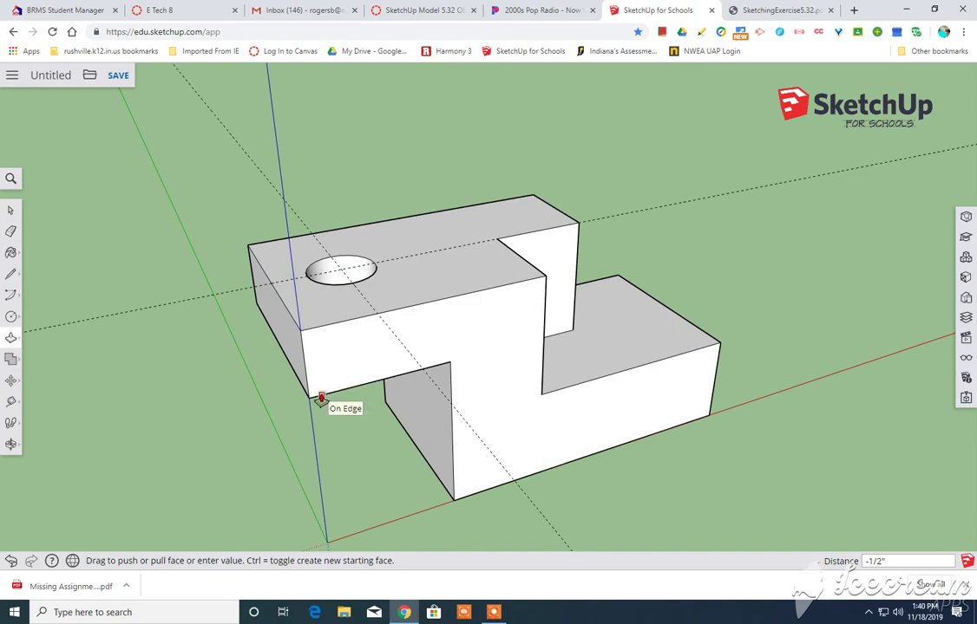
left_click(320, 399)
Erase the two guide lines that cross at the hole
left_click(10, 231)
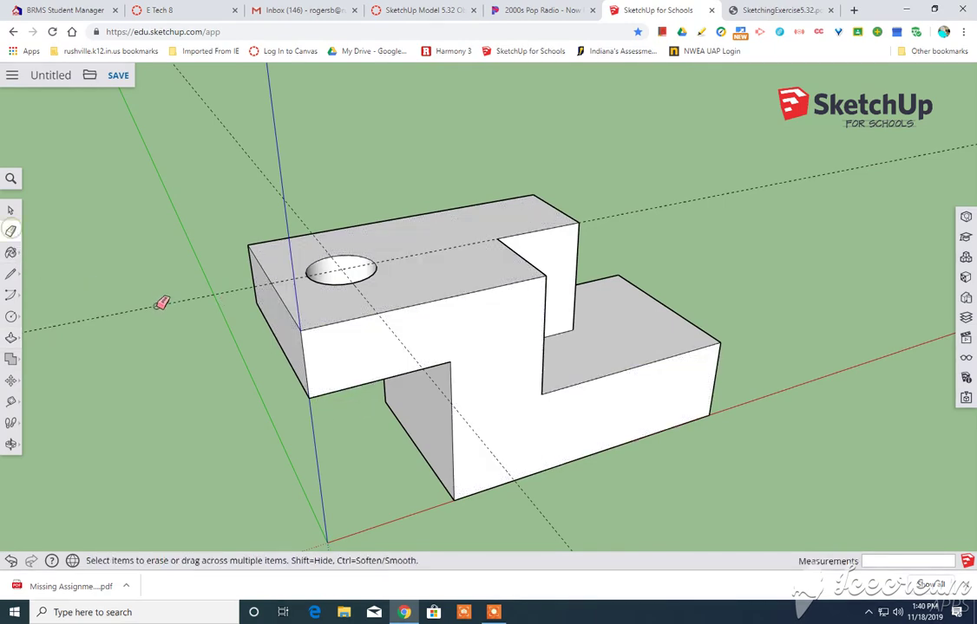
mouse_move(484, 238)
middle_mouse_down()
mouse_move(307, 212)
mouse_move(556, 312)
mouse_move(636, 367)
middle_mouse_up()
scroll(545, 371, "down", 3)
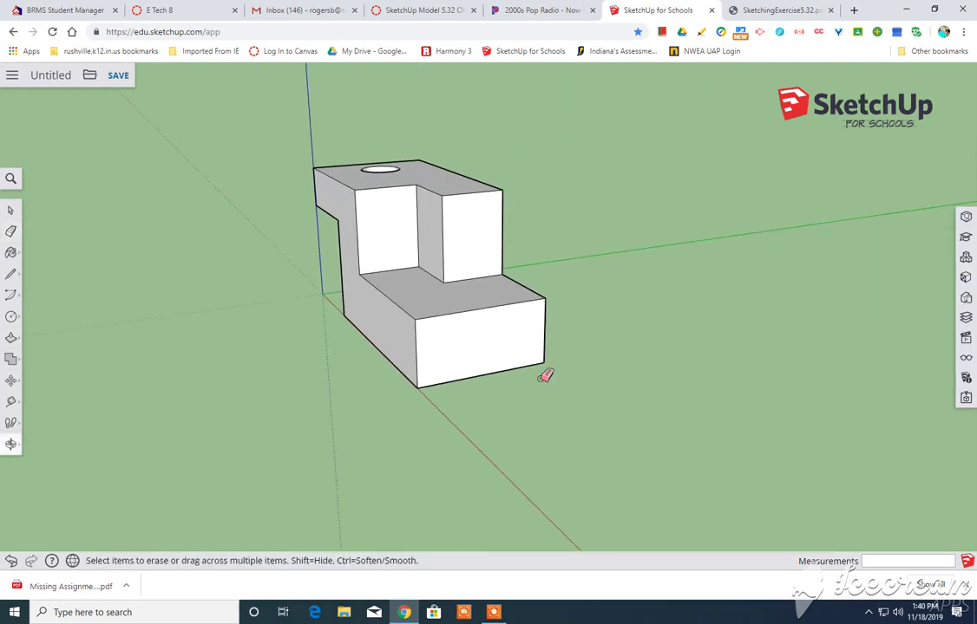
Check the bottom slot in the PDF and place a lengthwise guide along the middle of the block's underside
scroll(545, 399, "up", 6)
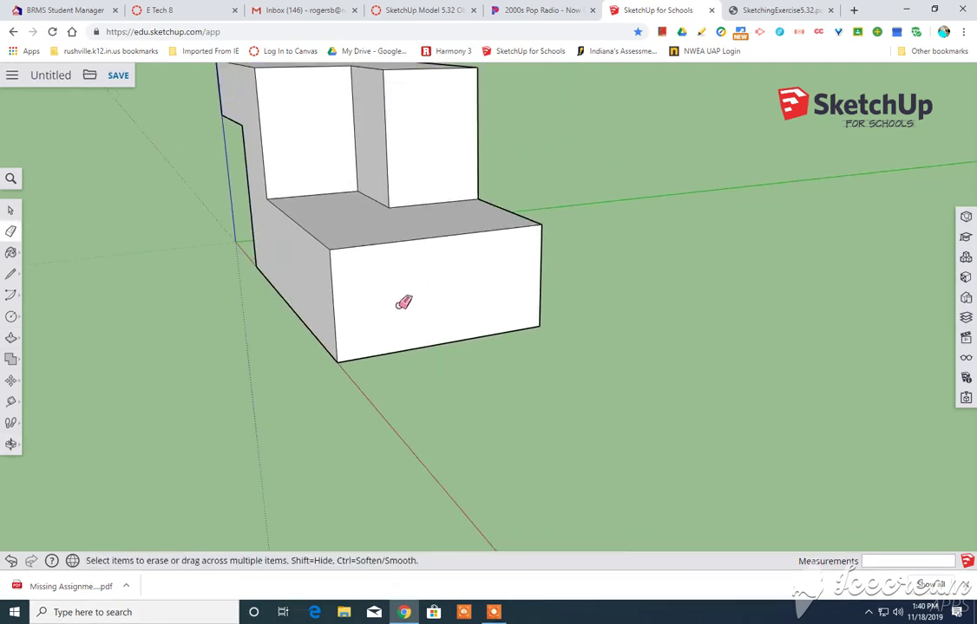
left_click(776, 10)
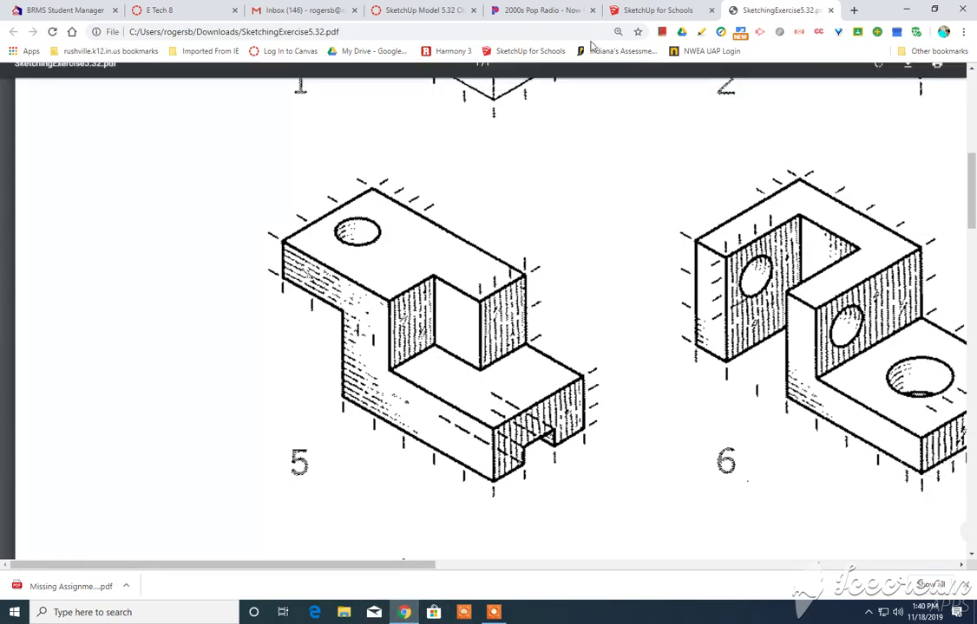
left_click(634, 11)
middle_click_drag(589, 385, 407, 88)
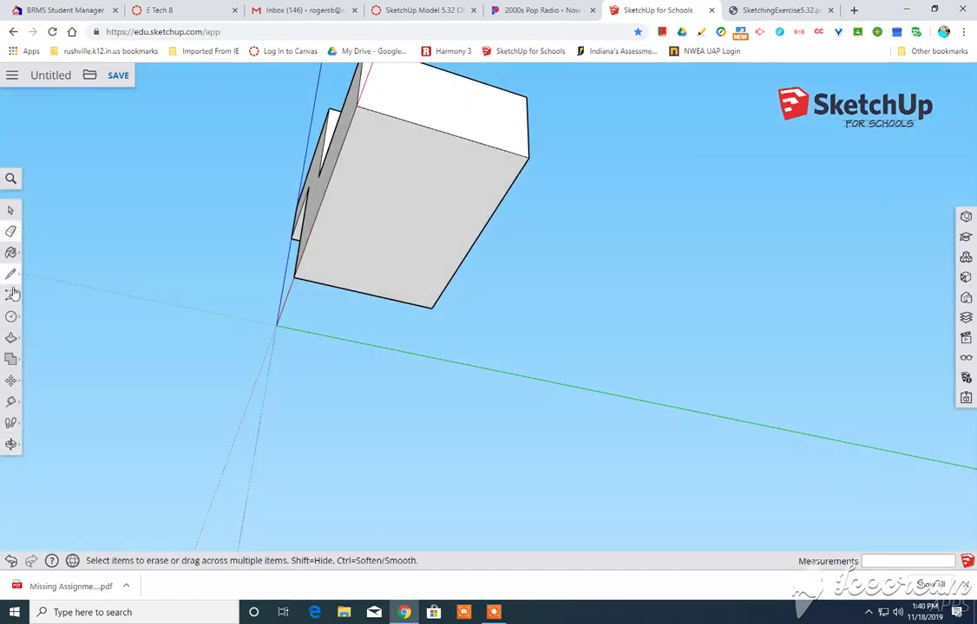
left_click(10, 402)
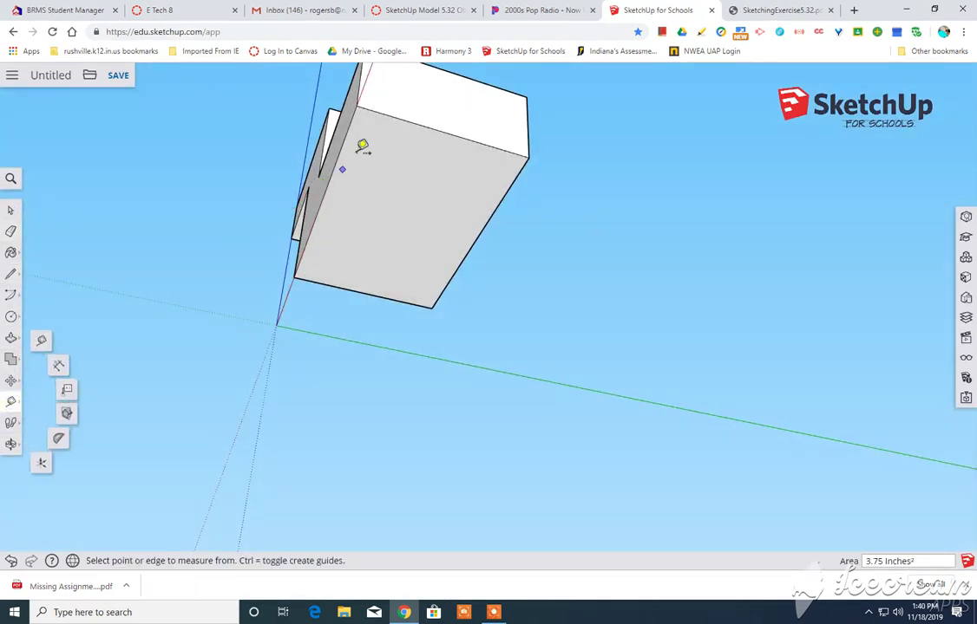
left_click(345, 139)
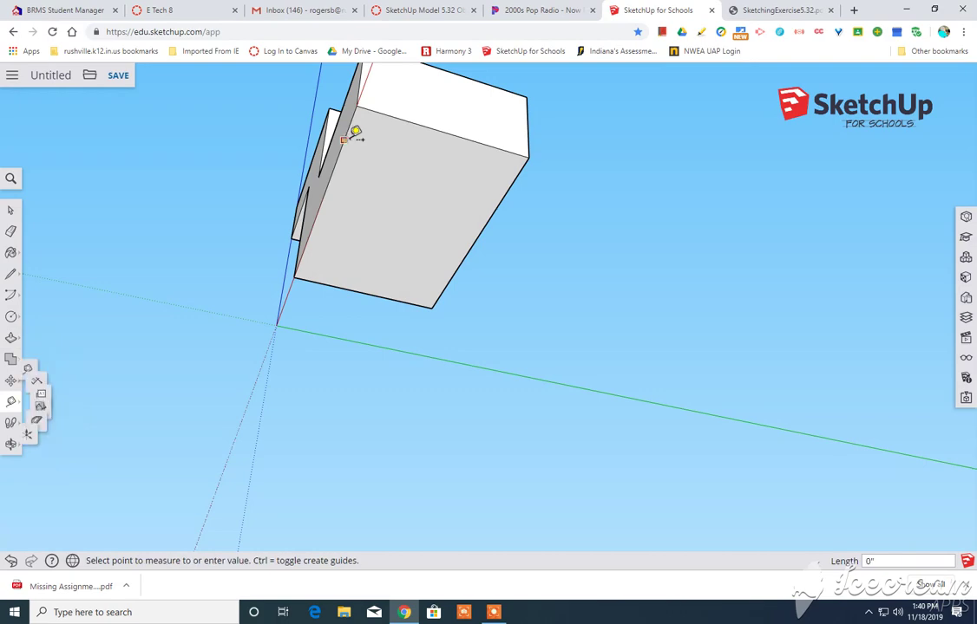
left_click(445, 131)
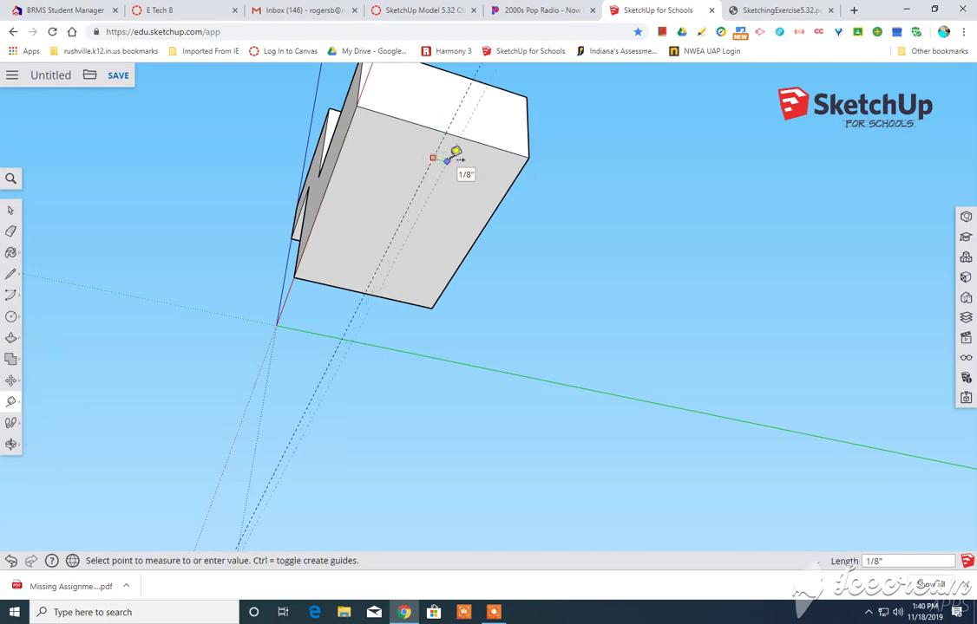
Add two guides parallel to the underside's centre guide, one 0.25 inch away on each side of it
left_click(454, 154)
type(".2")
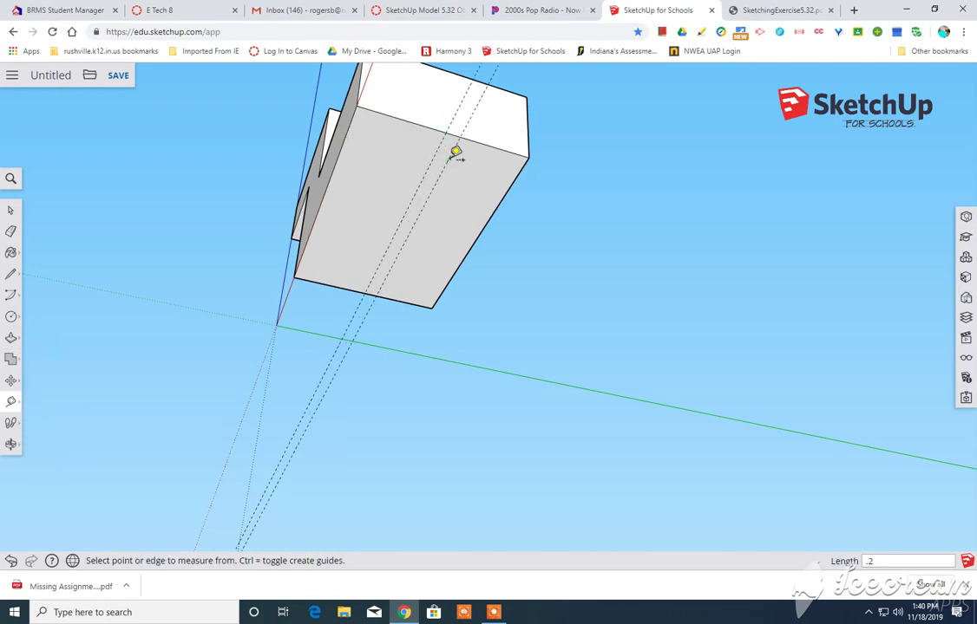
type("5")
key("Return")
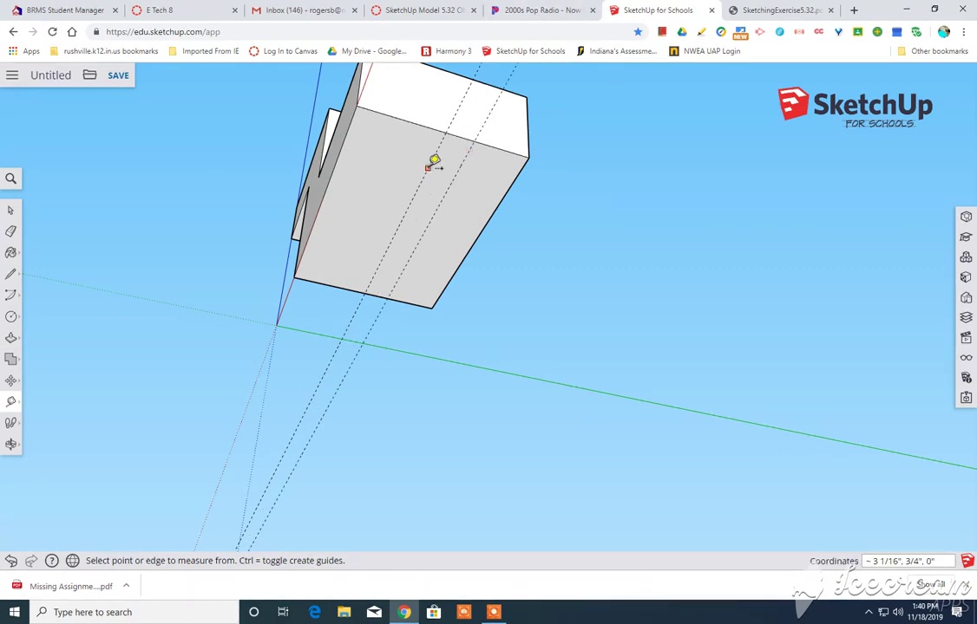
left_click(433, 163)
left_click(410, 153)
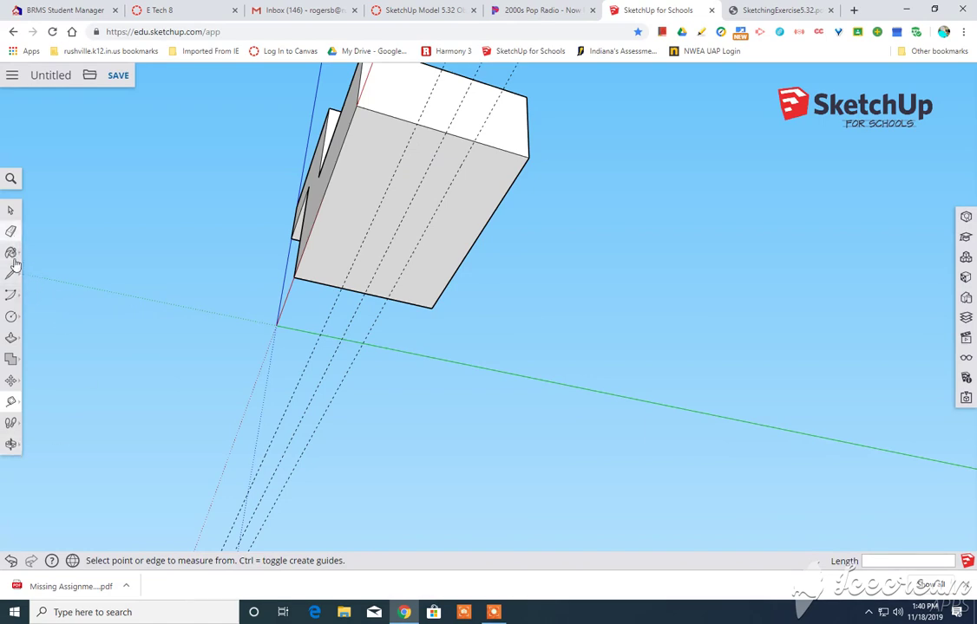
Draw a 1/2 by 2 1/2 inch rectangle on the underside between the two outer guides, spanning the face's full length
left_click(10, 317)
key("r")
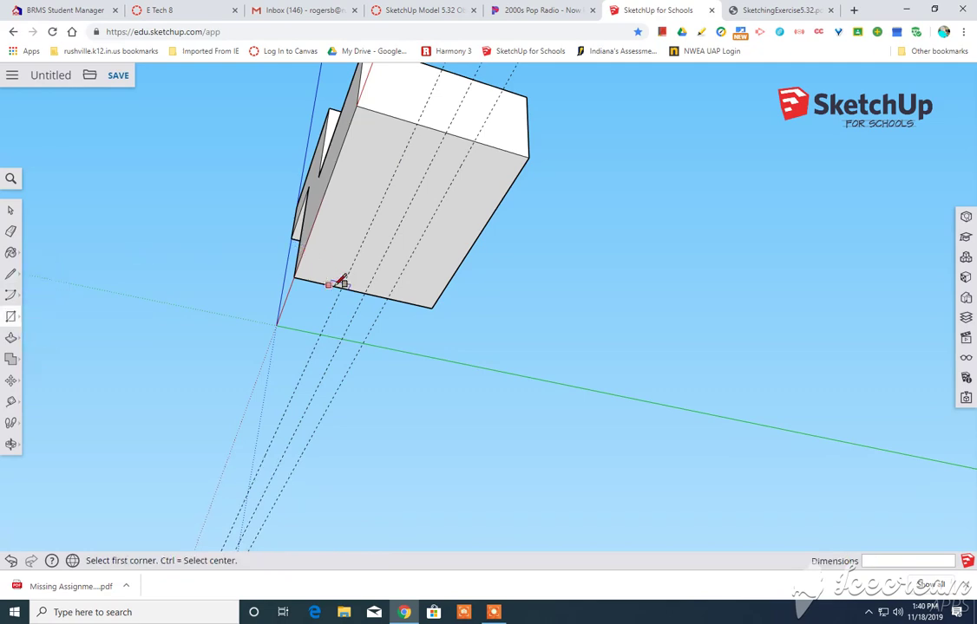
left_click(345, 286)
left_click(476, 137)
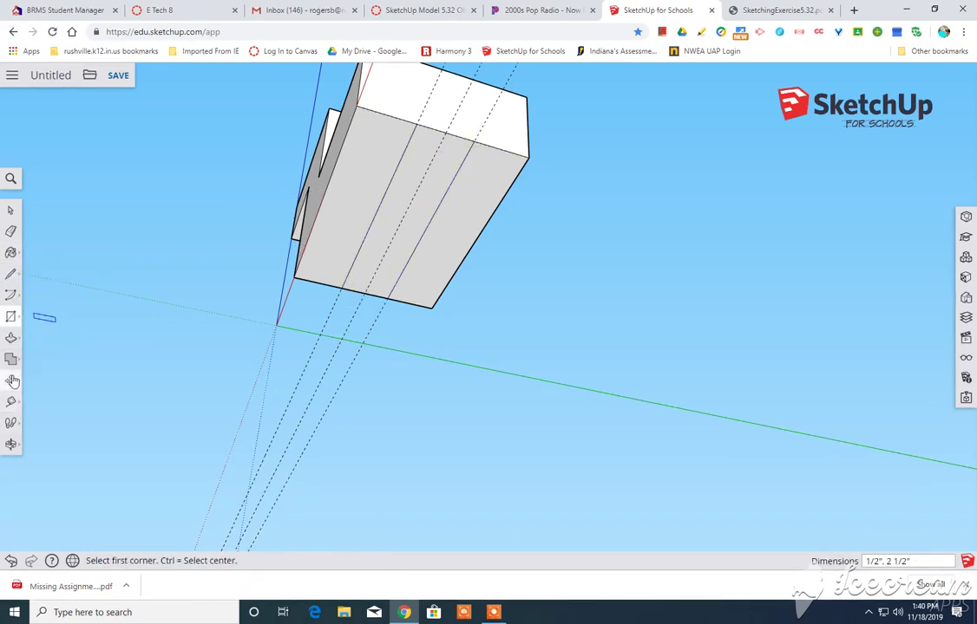
Push the rectangle 0.25 inch up into the block to cut the bottom slot
left_click(10, 337)
left_click_drag(446, 158, 448, 148)
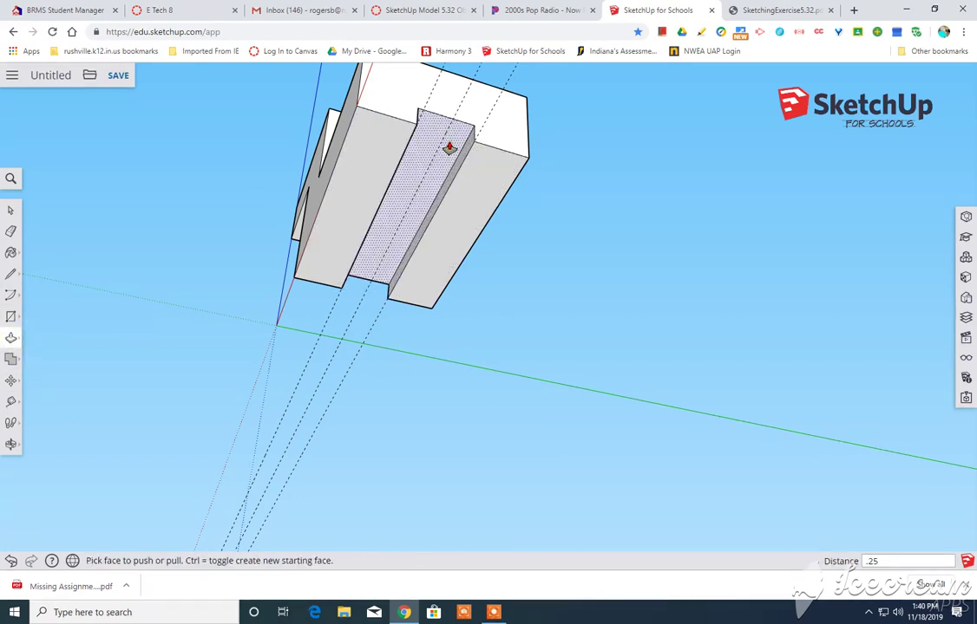
key("Return")
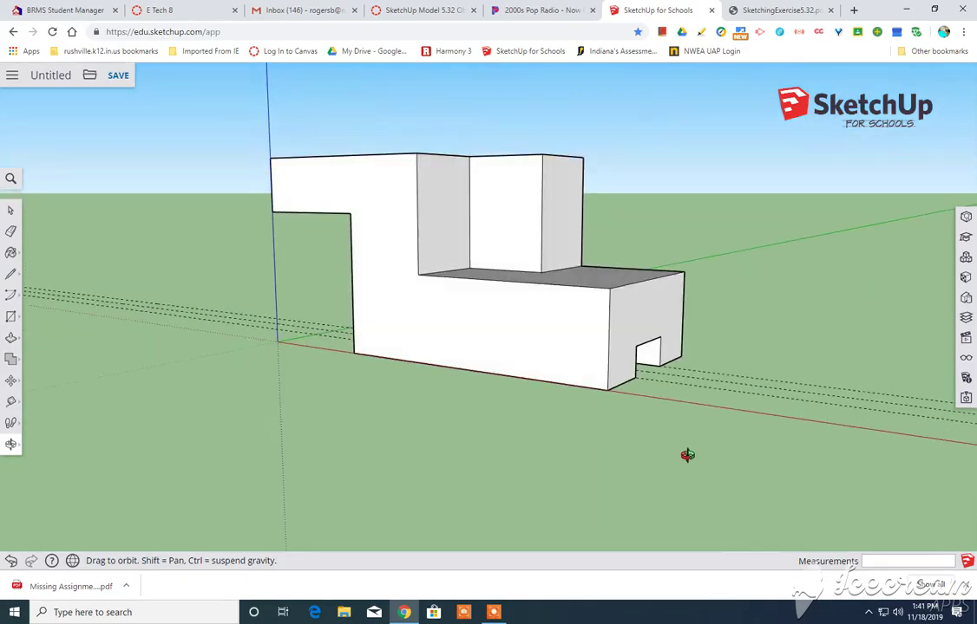